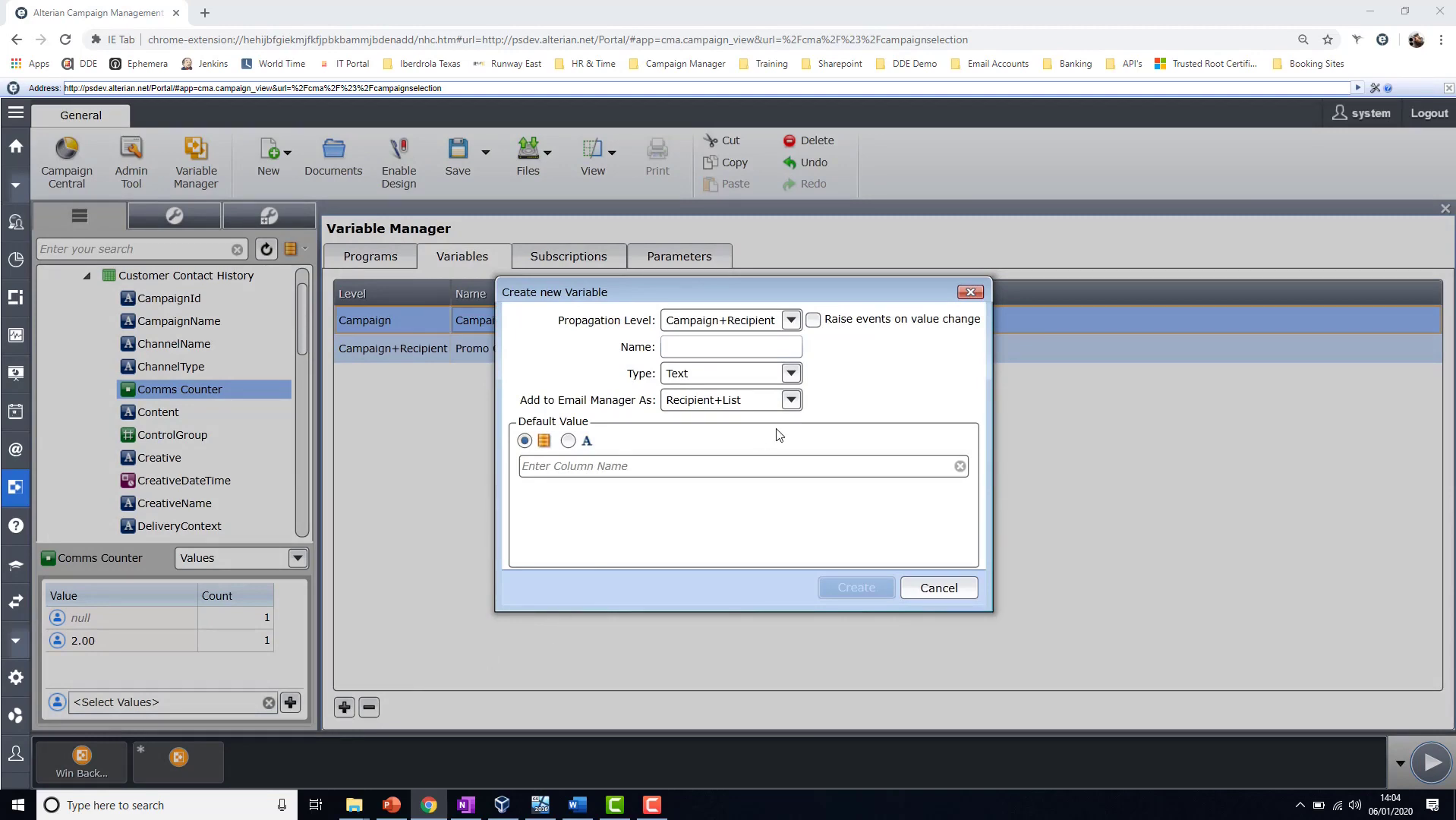
# - Review the Campaign, Campaign+Recipient and Recipient propagation levels for a new variable, closing the dialog without creating it
pyautogui.moveTo(705, 291); pyautogui.dragTo(700, 212)
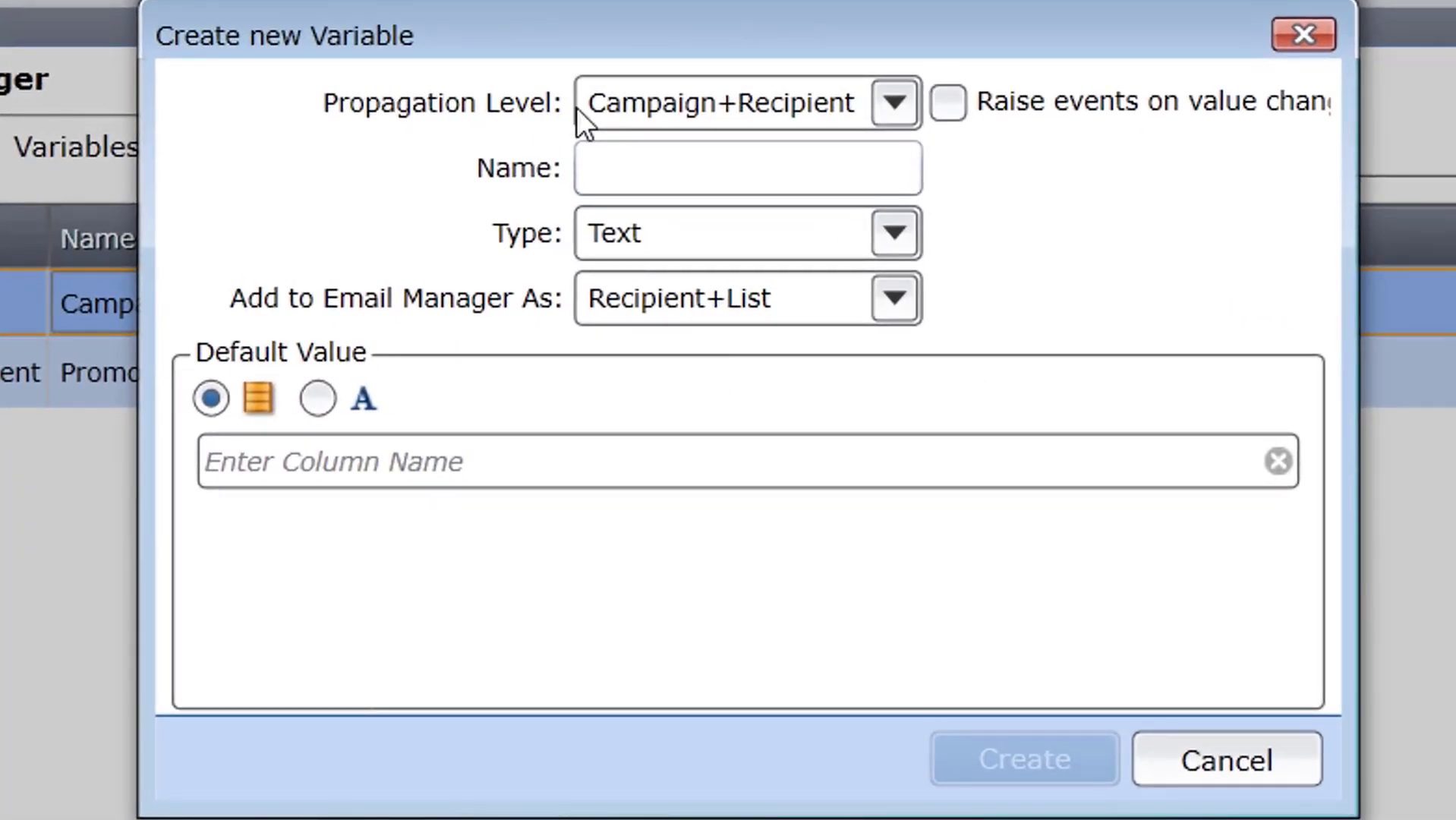
pyautogui.click(851, 119)
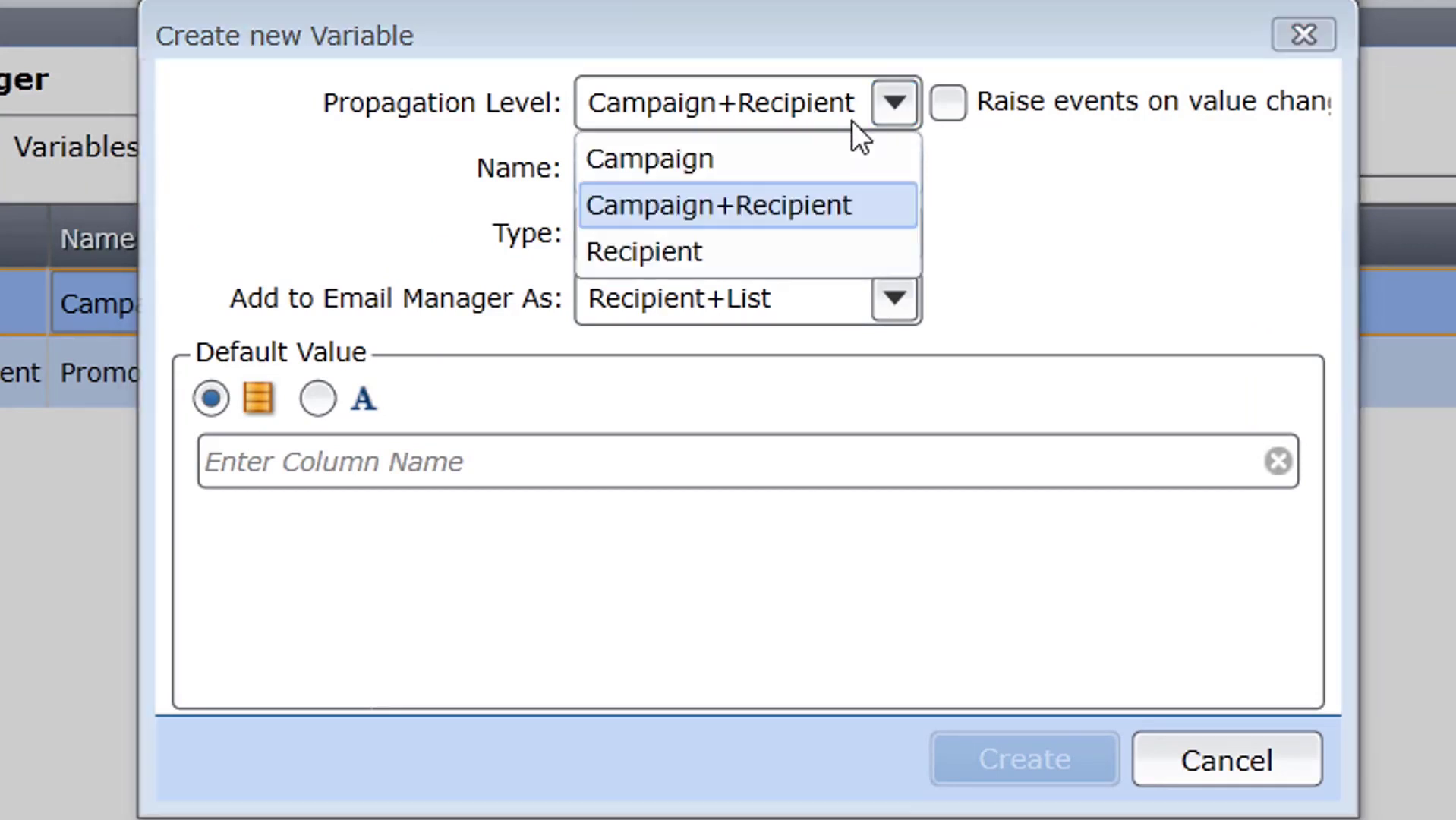
pyautogui.click(828, 168)
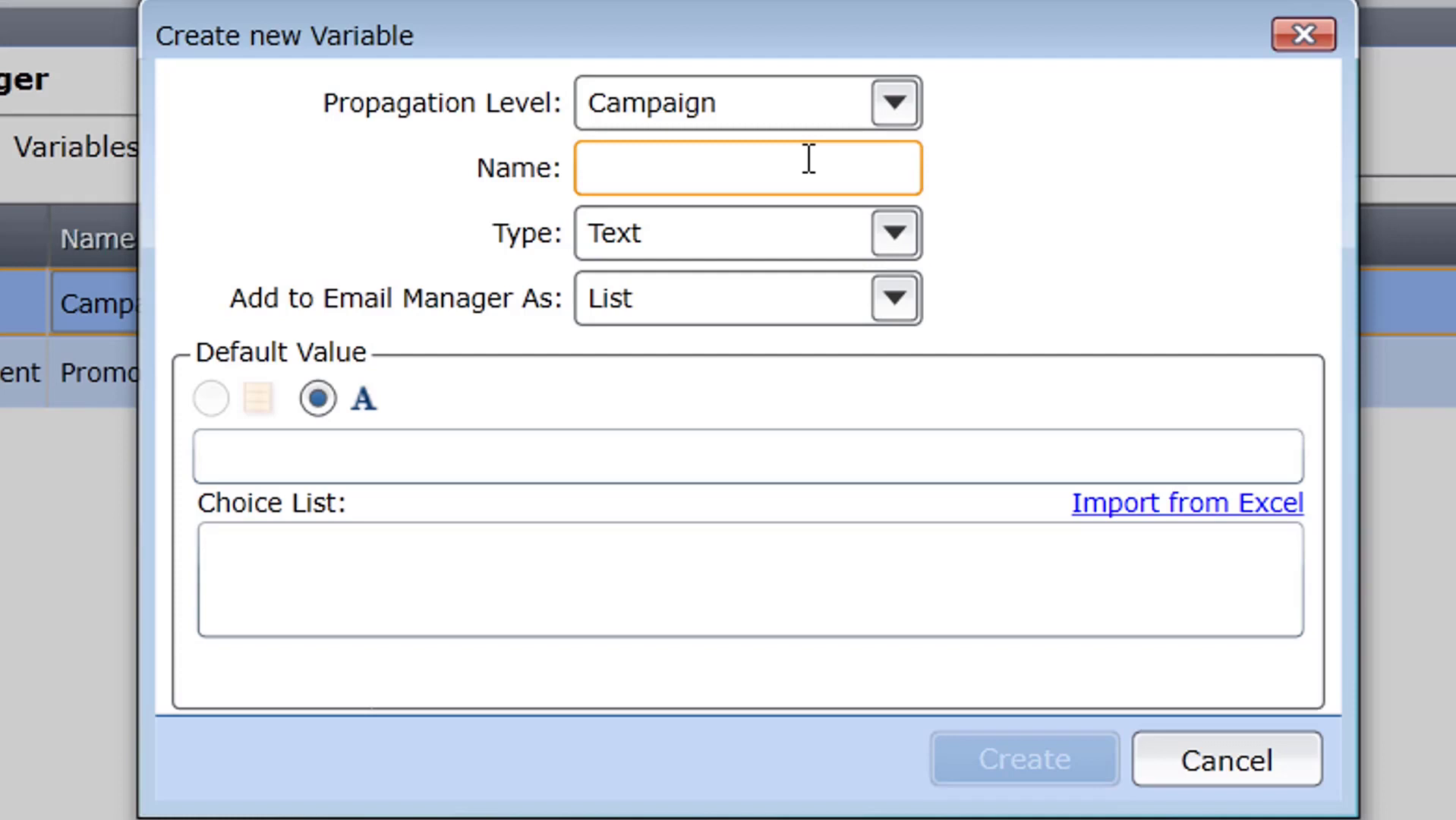
pyautogui.click(803, 95)
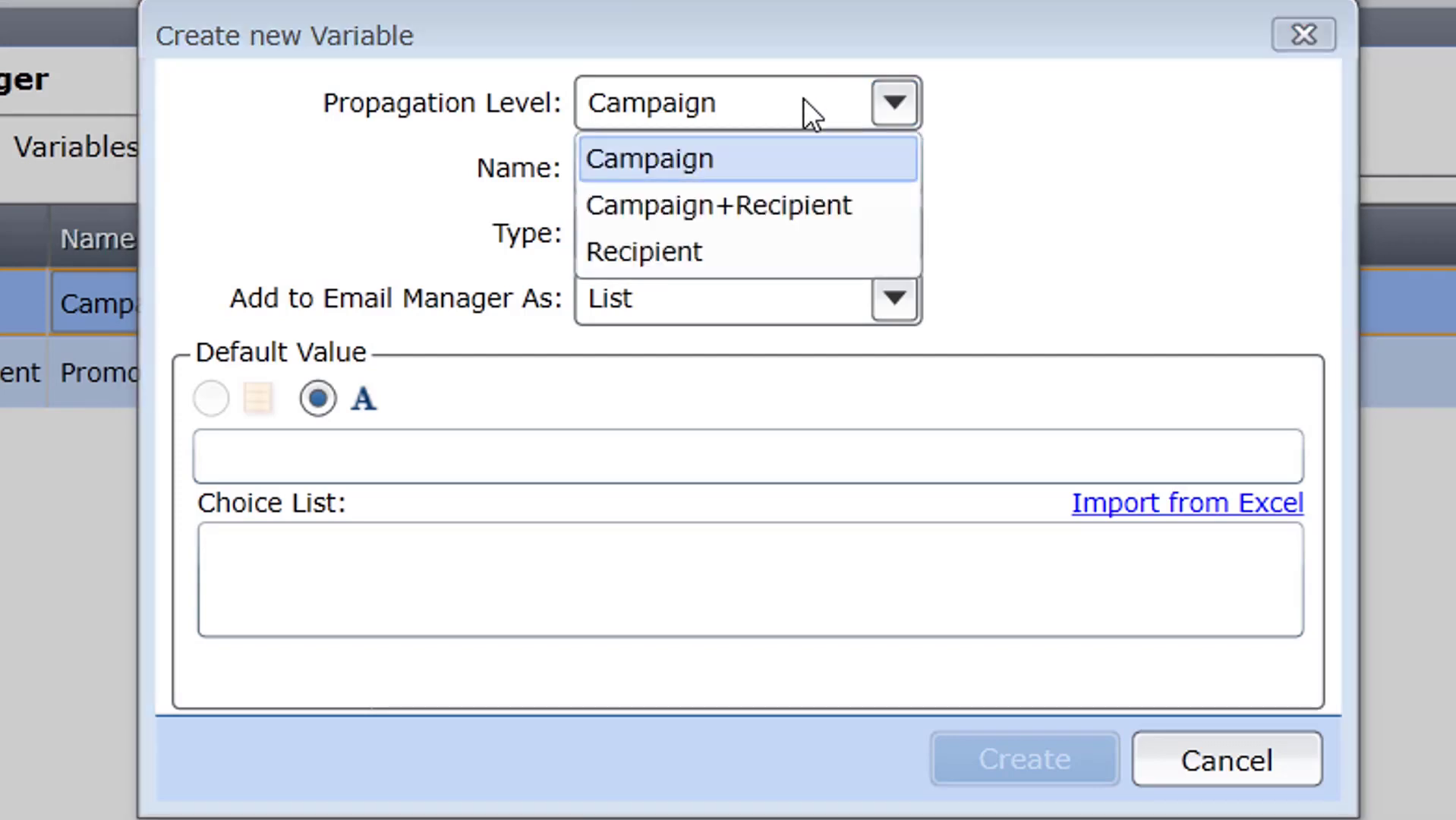
pyautogui.click(790, 196)
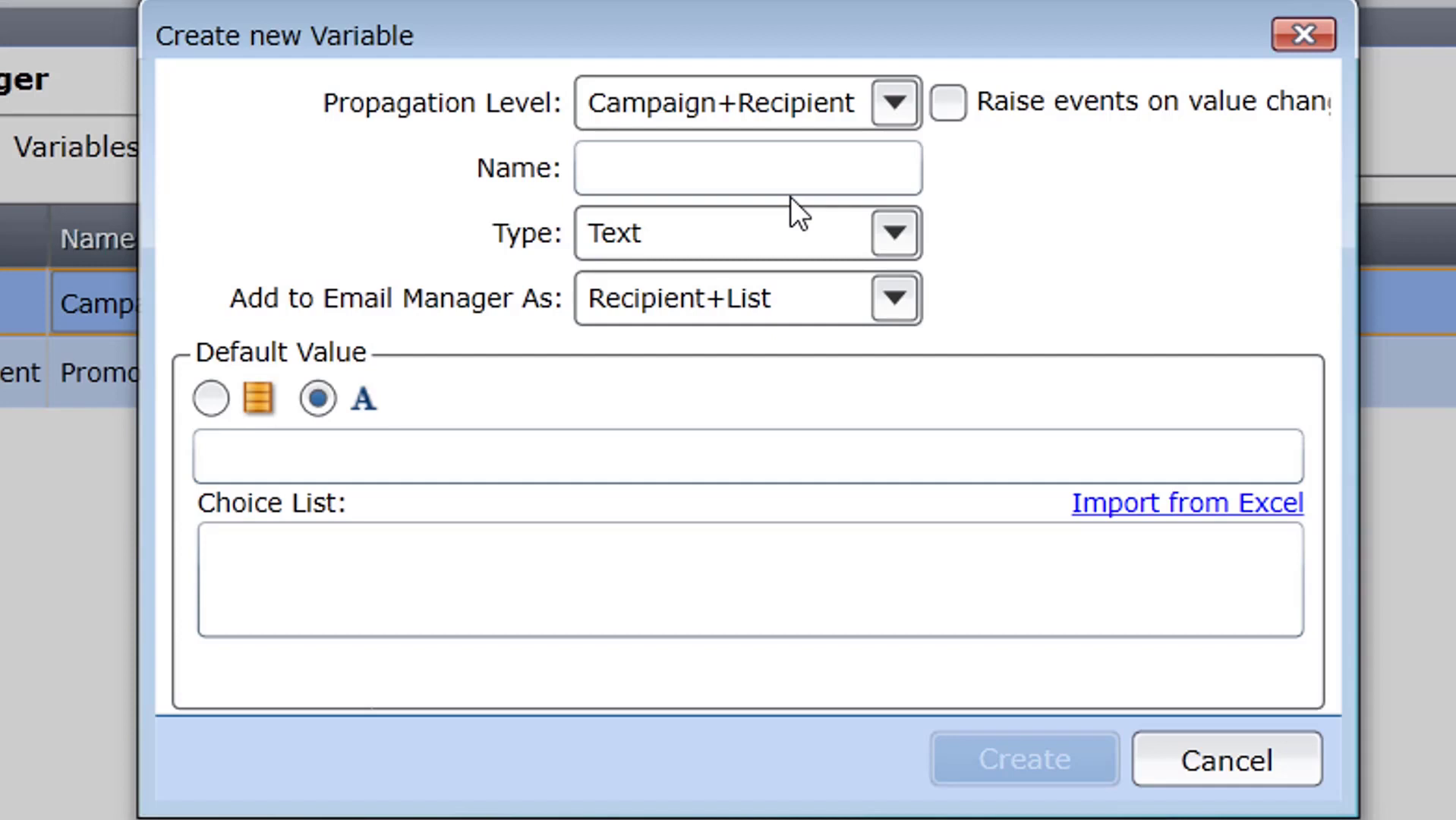
pyautogui.click(786, 99)
pyautogui.click(700, 253)
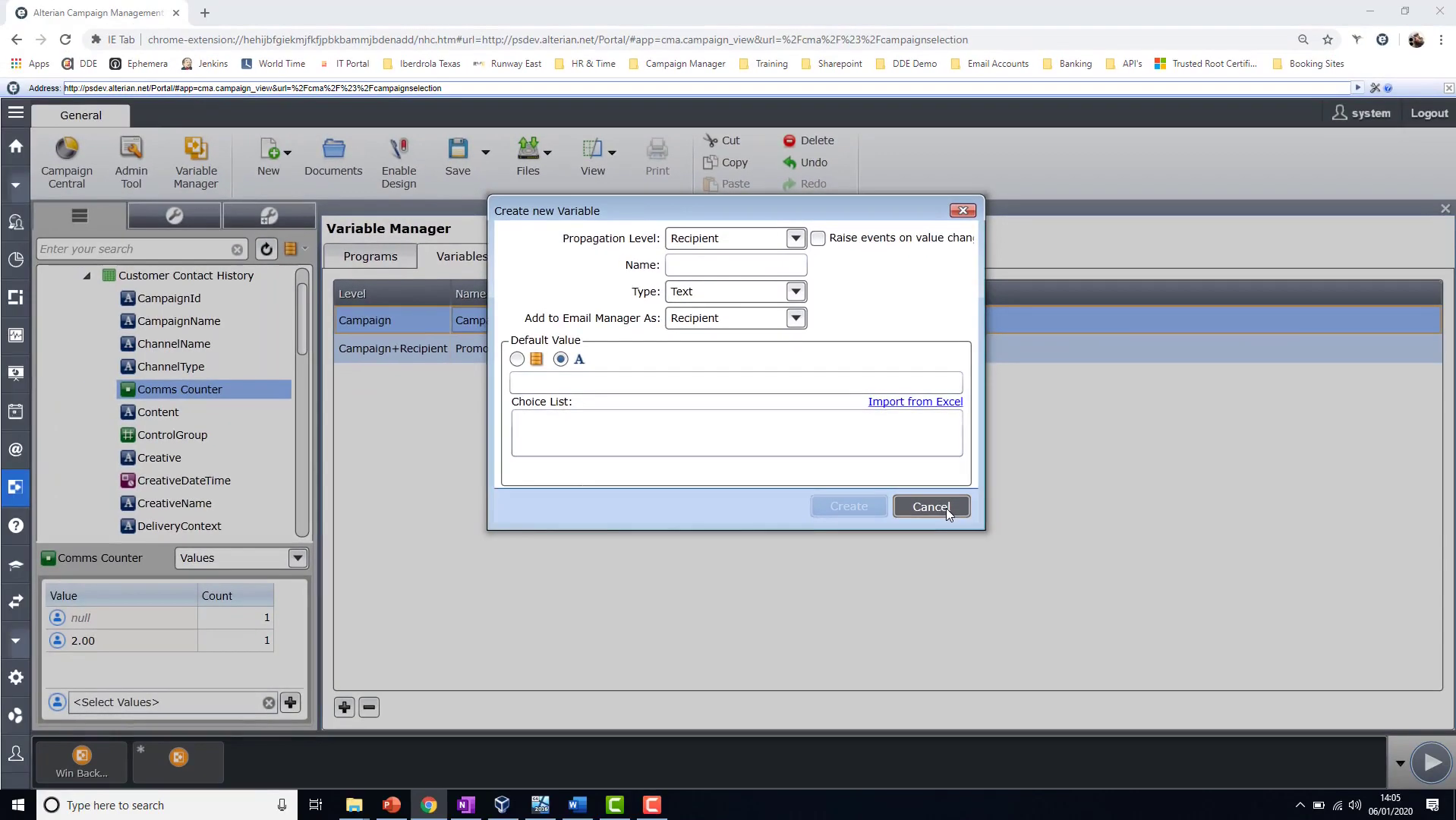
pyautogui.click(947, 507)
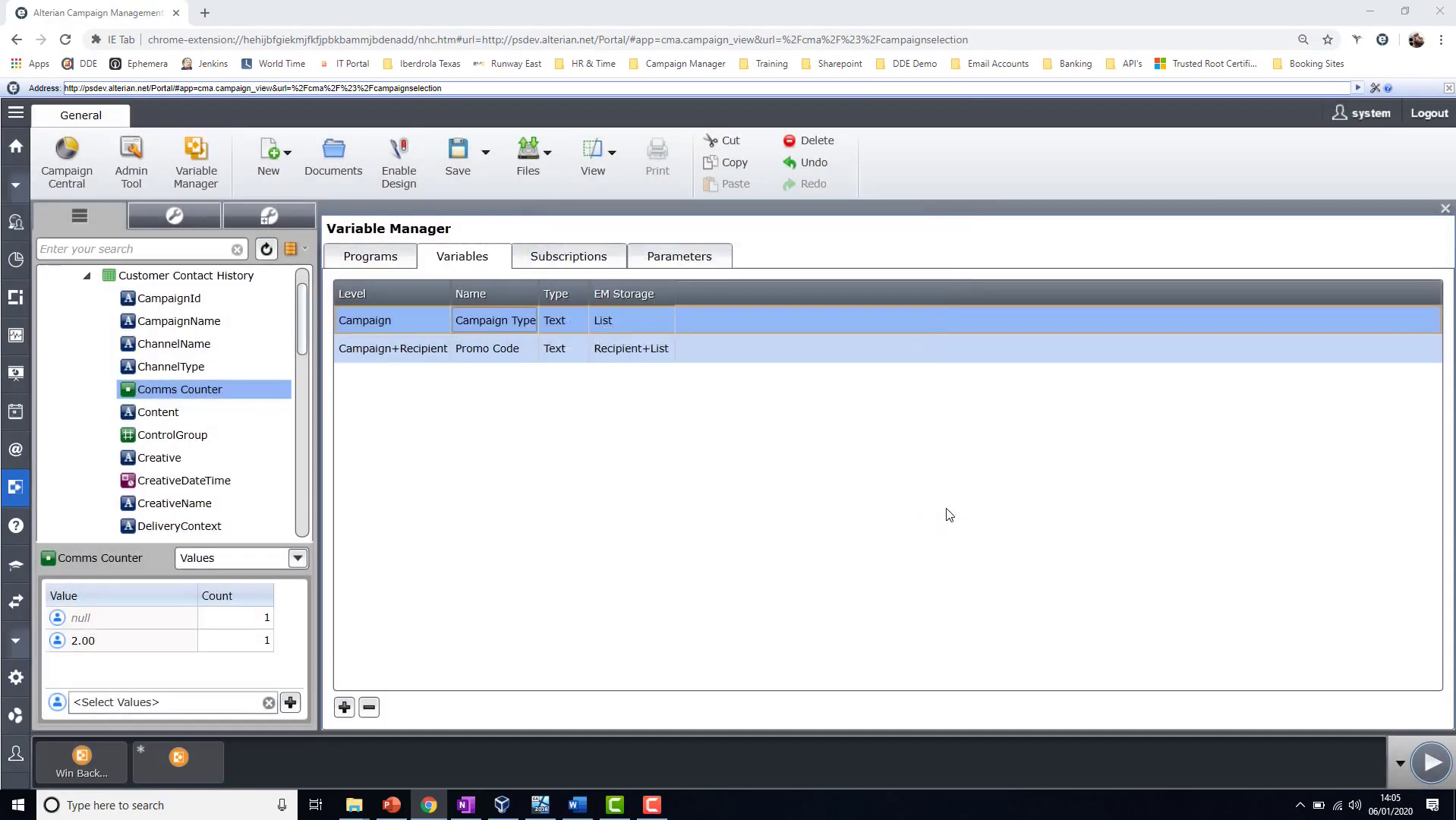
# - View the Win Back Campaign's variables and the new-variable form there, closing the form without creating a variable
pyautogui.click(104, 763)
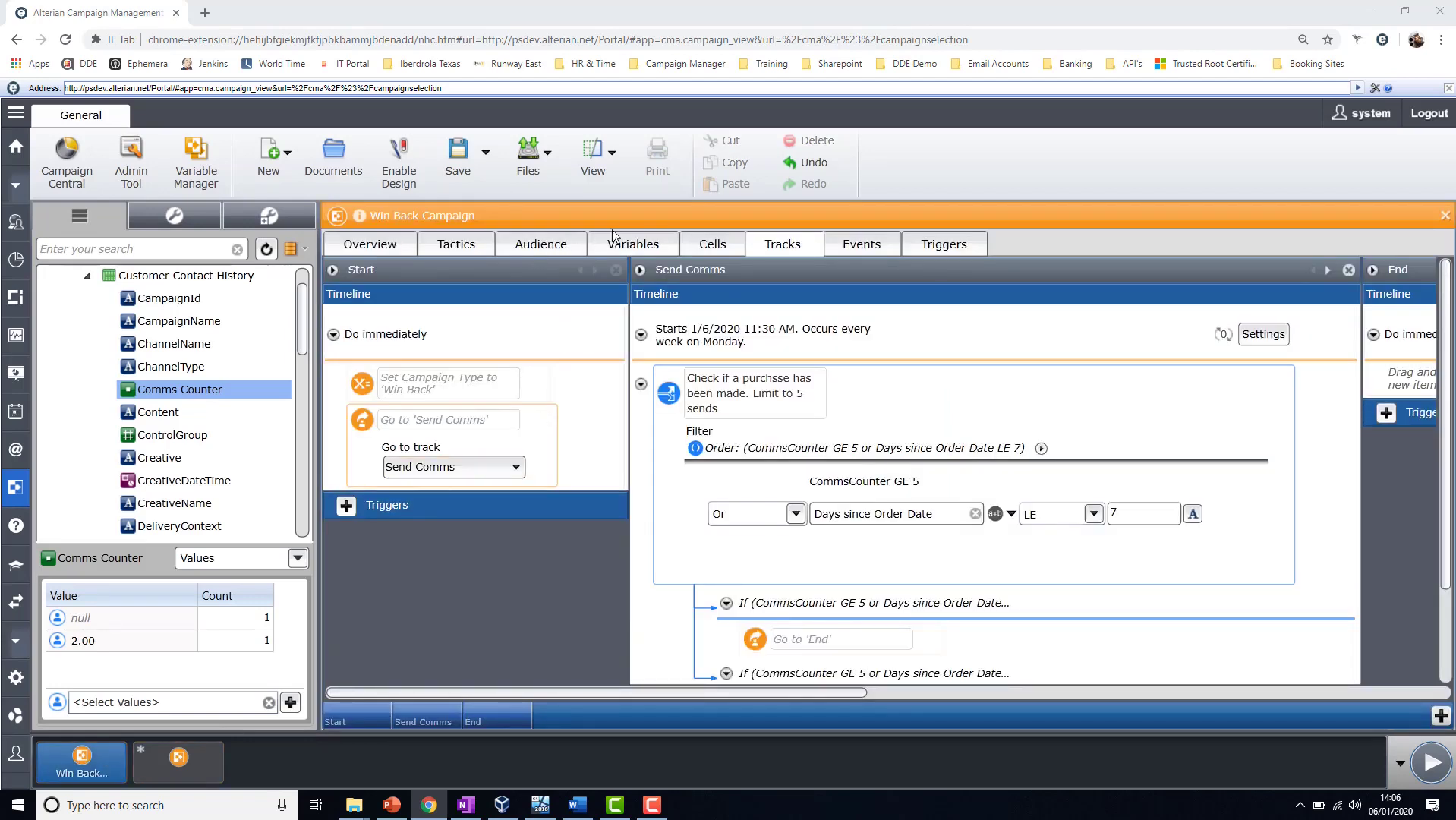
pyautogui.click(636, 248)
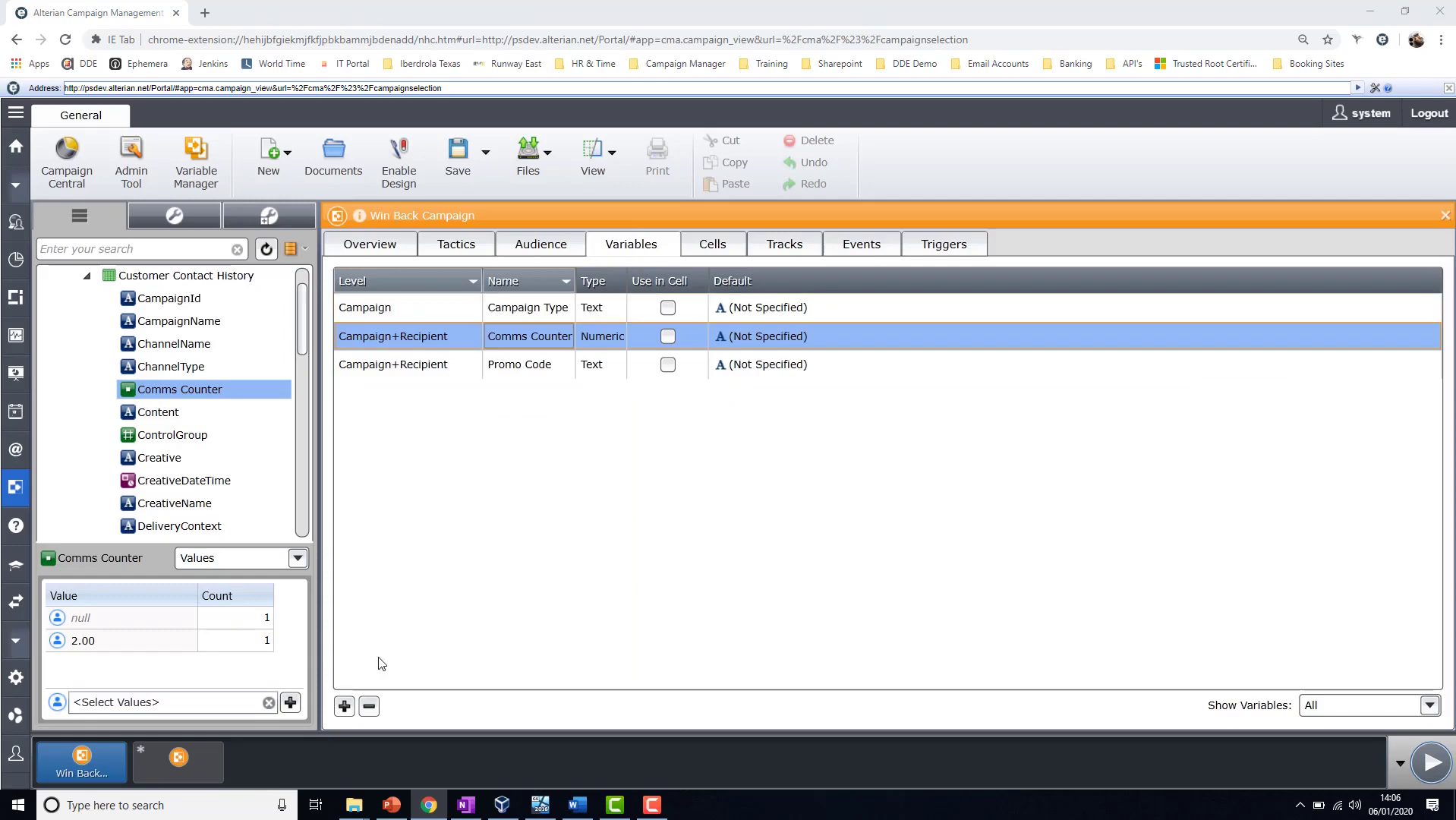
pyautogui.click(344, 706)
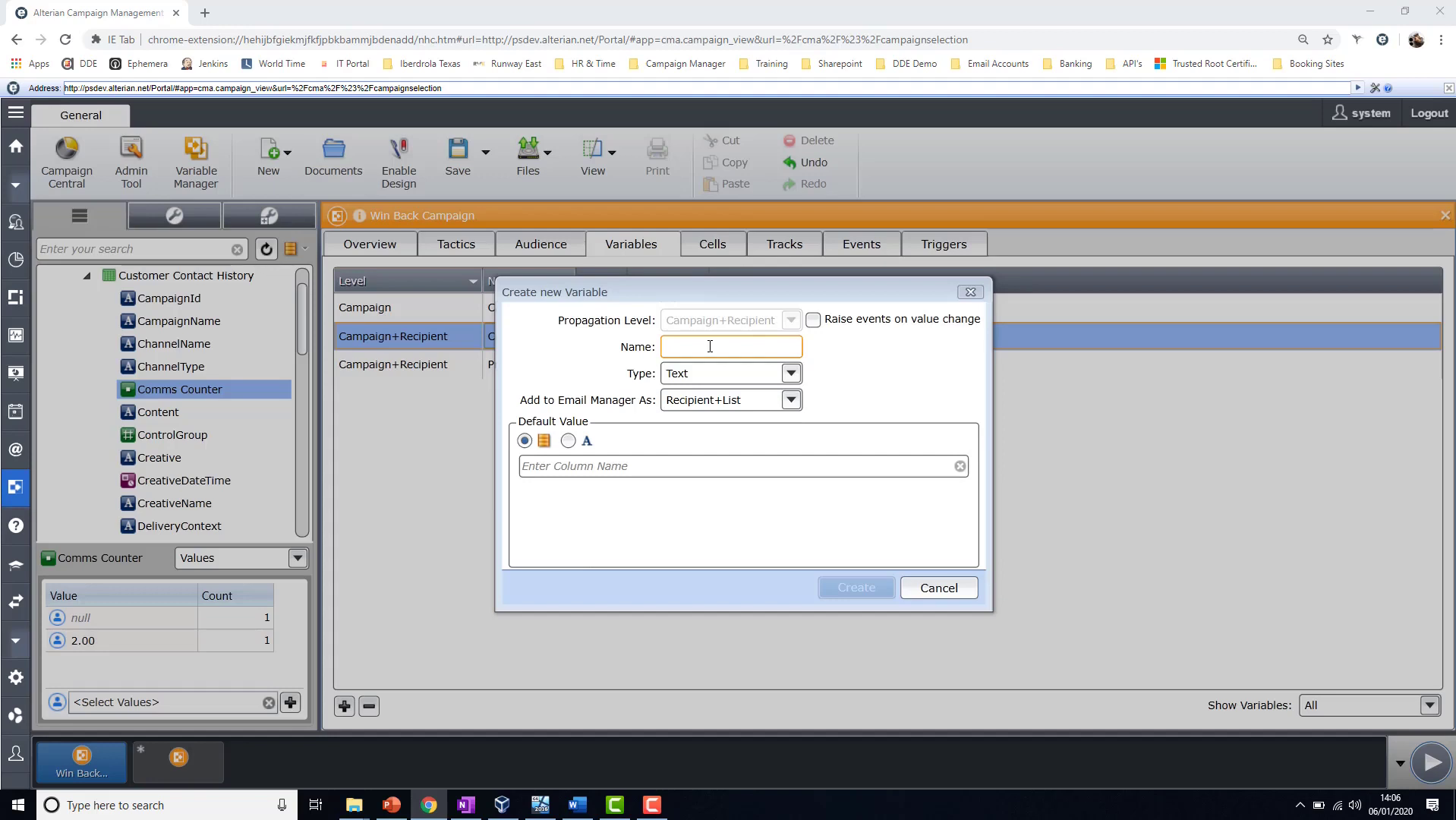
pyautogui.click(939, 588)
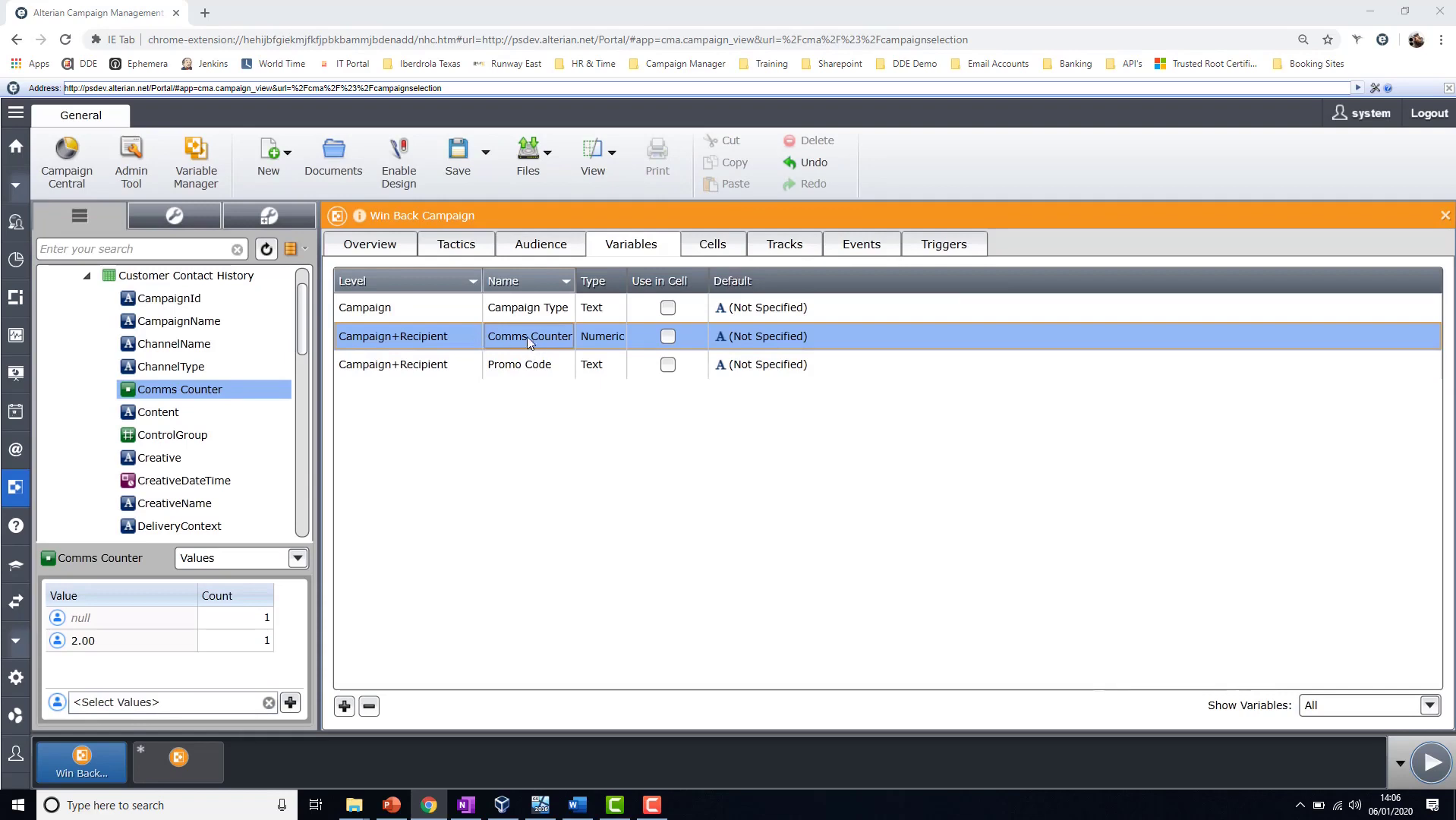
# - Check the variables in the Variable Manager and the unsaved new campaign, including the choices in its Set Variable action
pyautogui.click(185, 164)
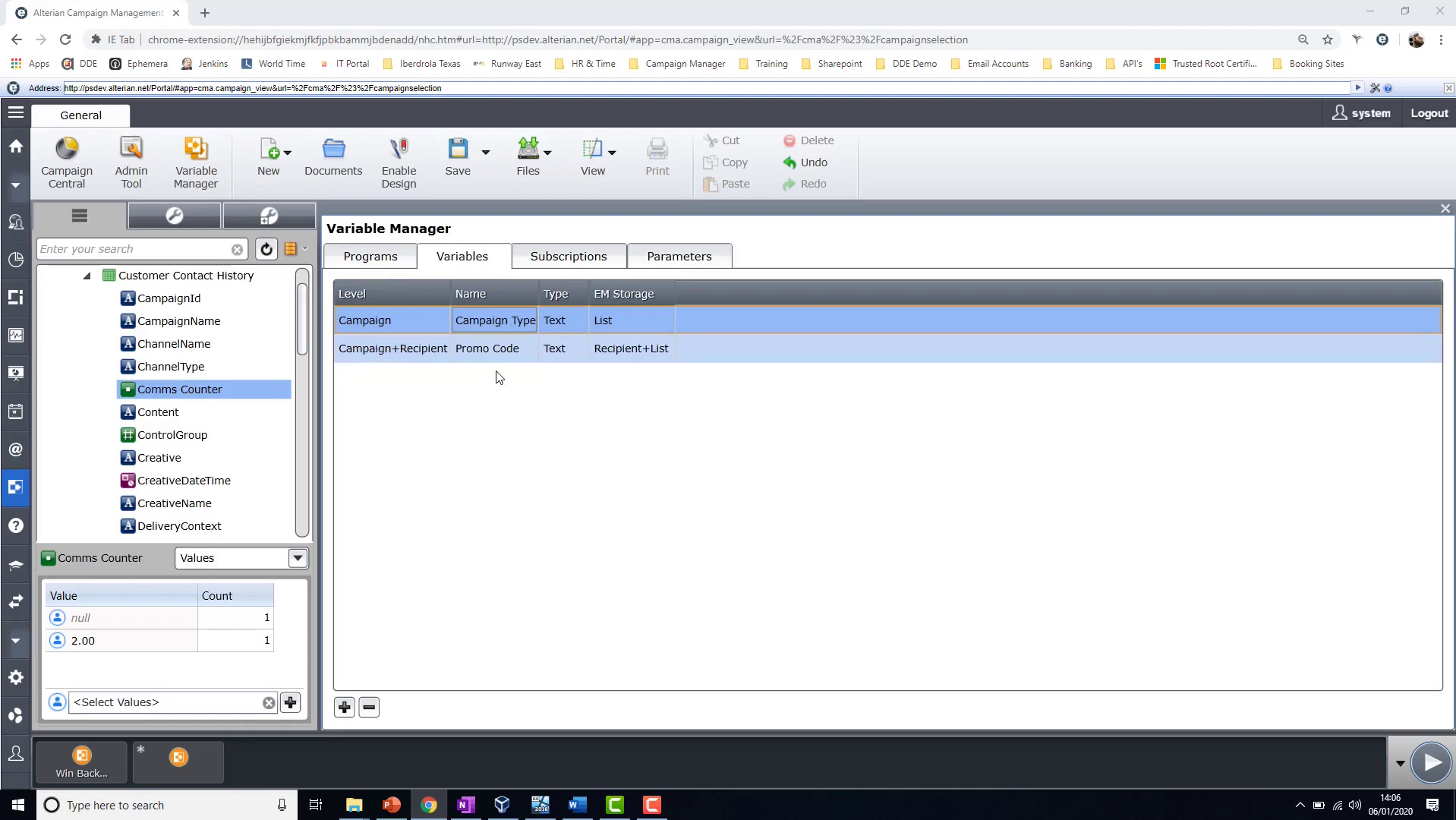
pyautogui.click(188, 754)
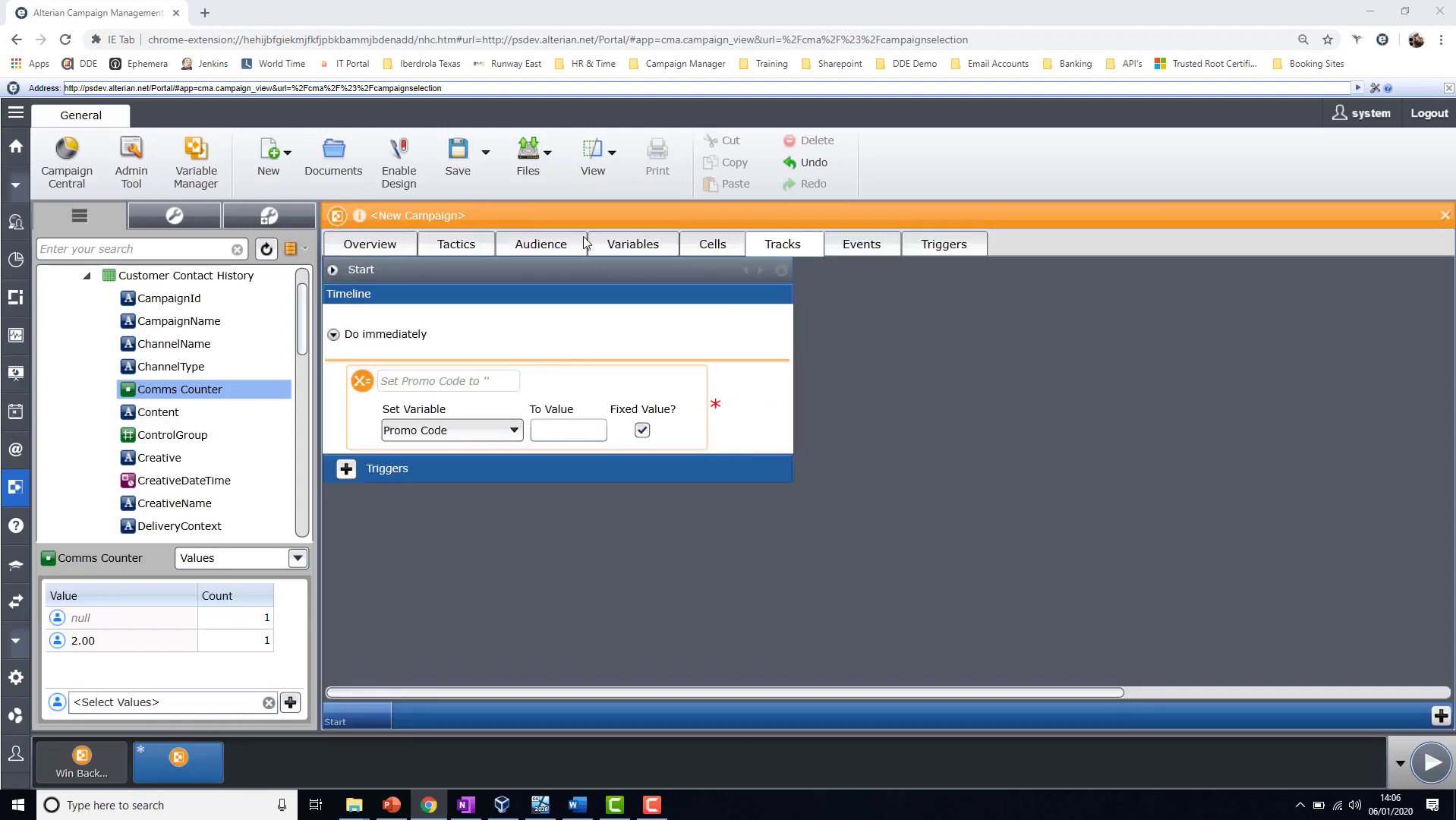
pyautogui.click(628, 247)
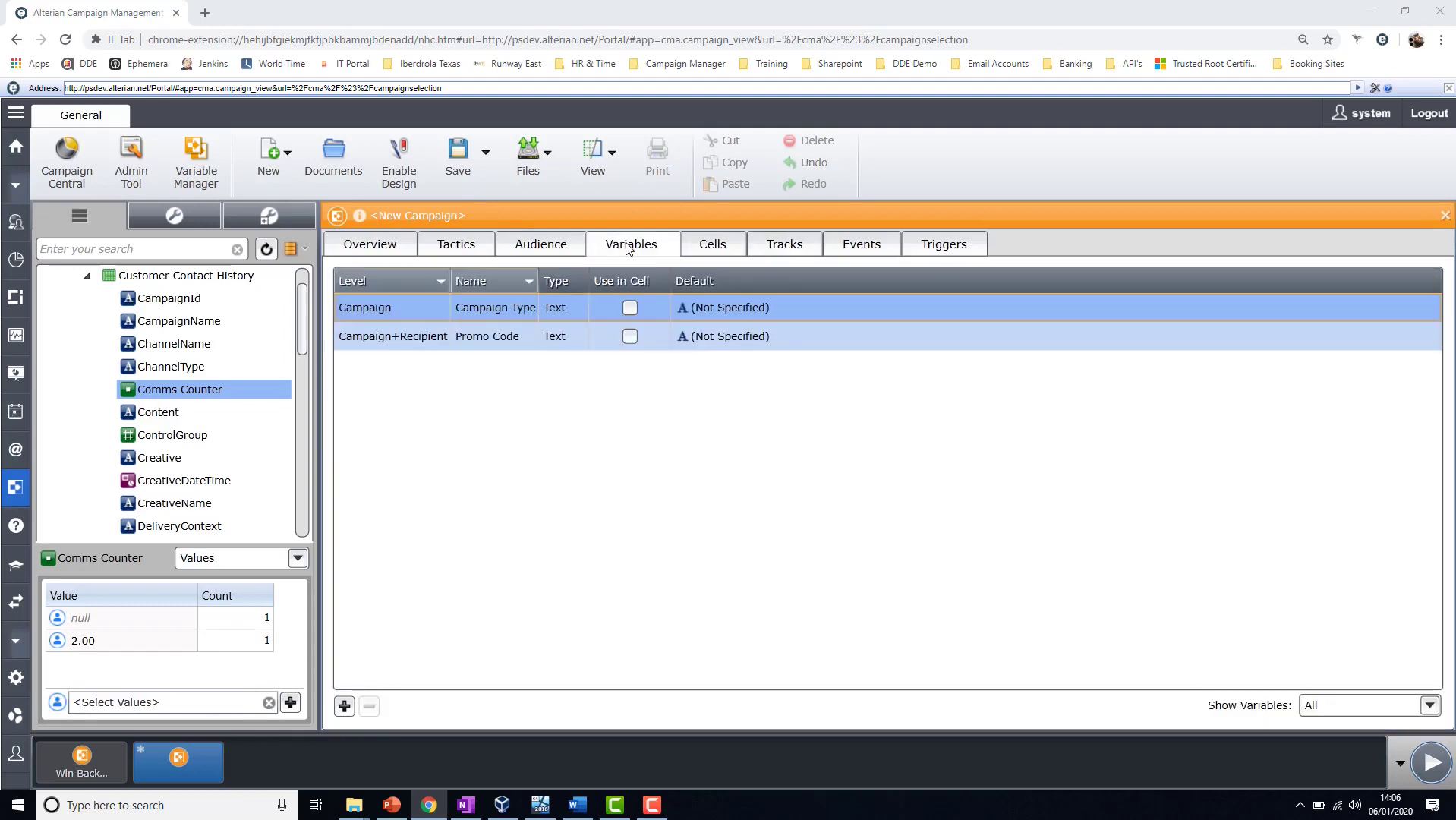
pyautogui.click(781, 249)
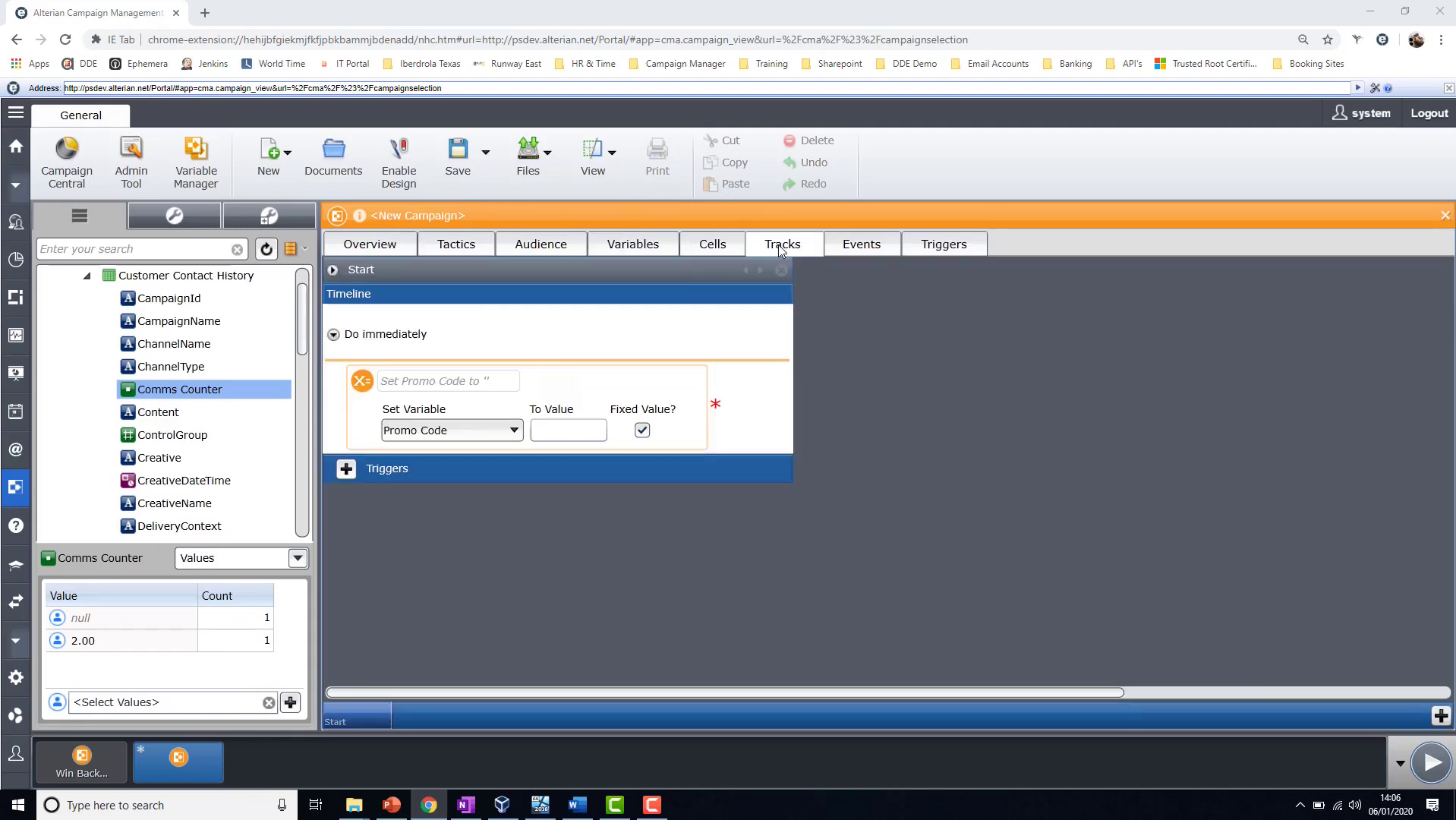
pyautogui.click(441, 437)
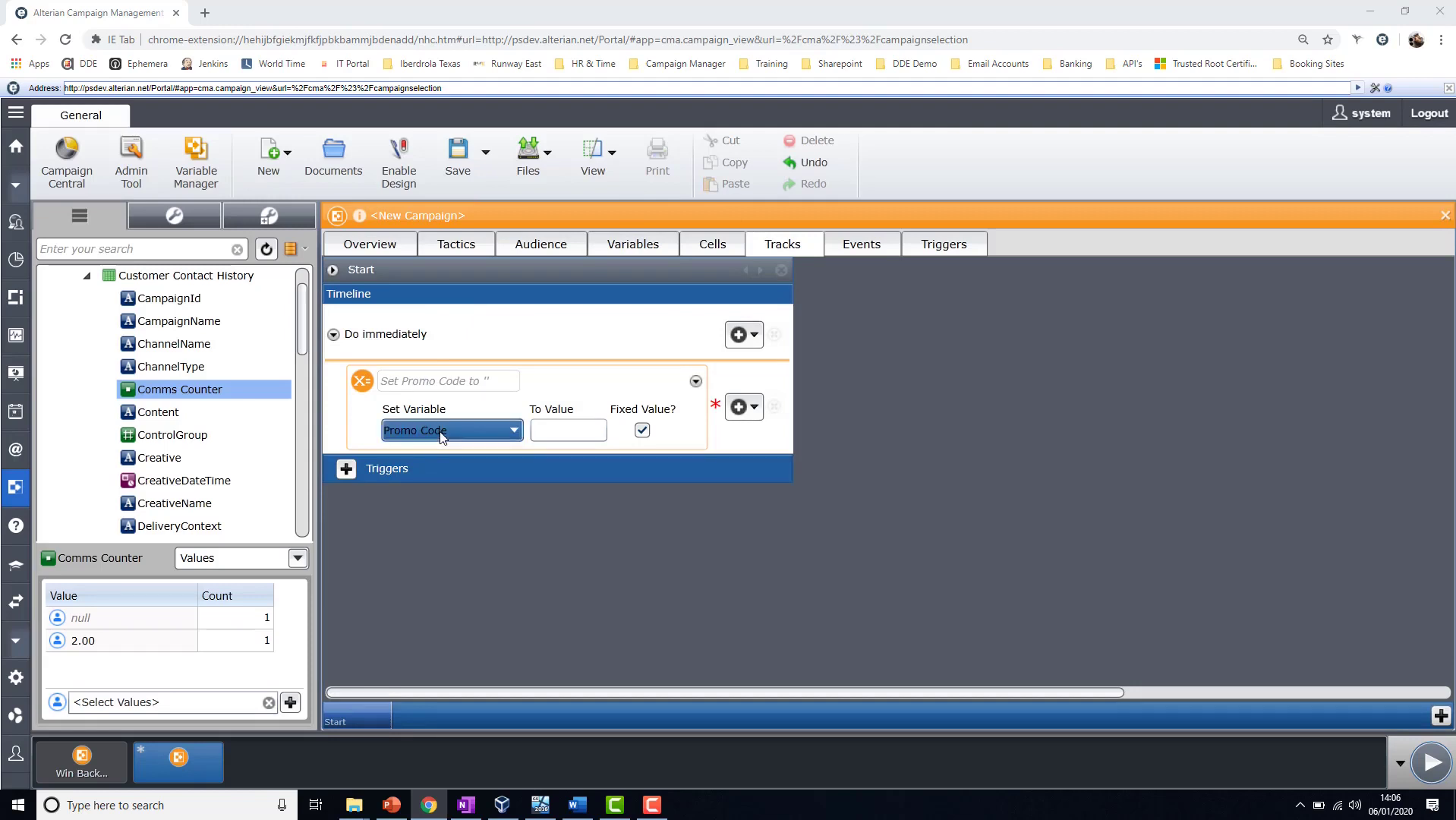
pyautogui.click(441, 431)
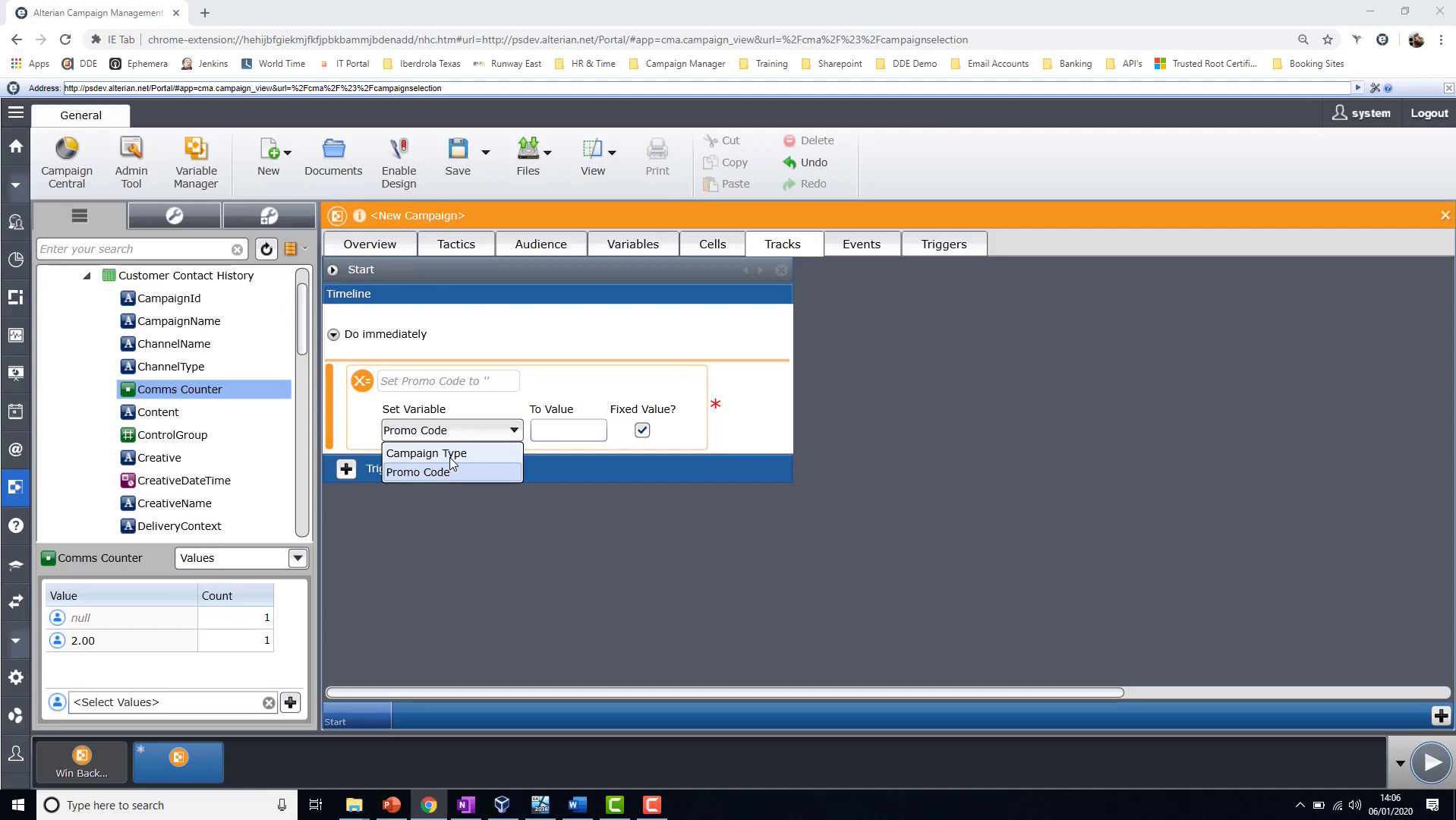
# - Inspect the Comms Counter variable in the Win Back Campaign and the Campaign Type definition in the Variable Manager
pyautogui.click(93, 758)
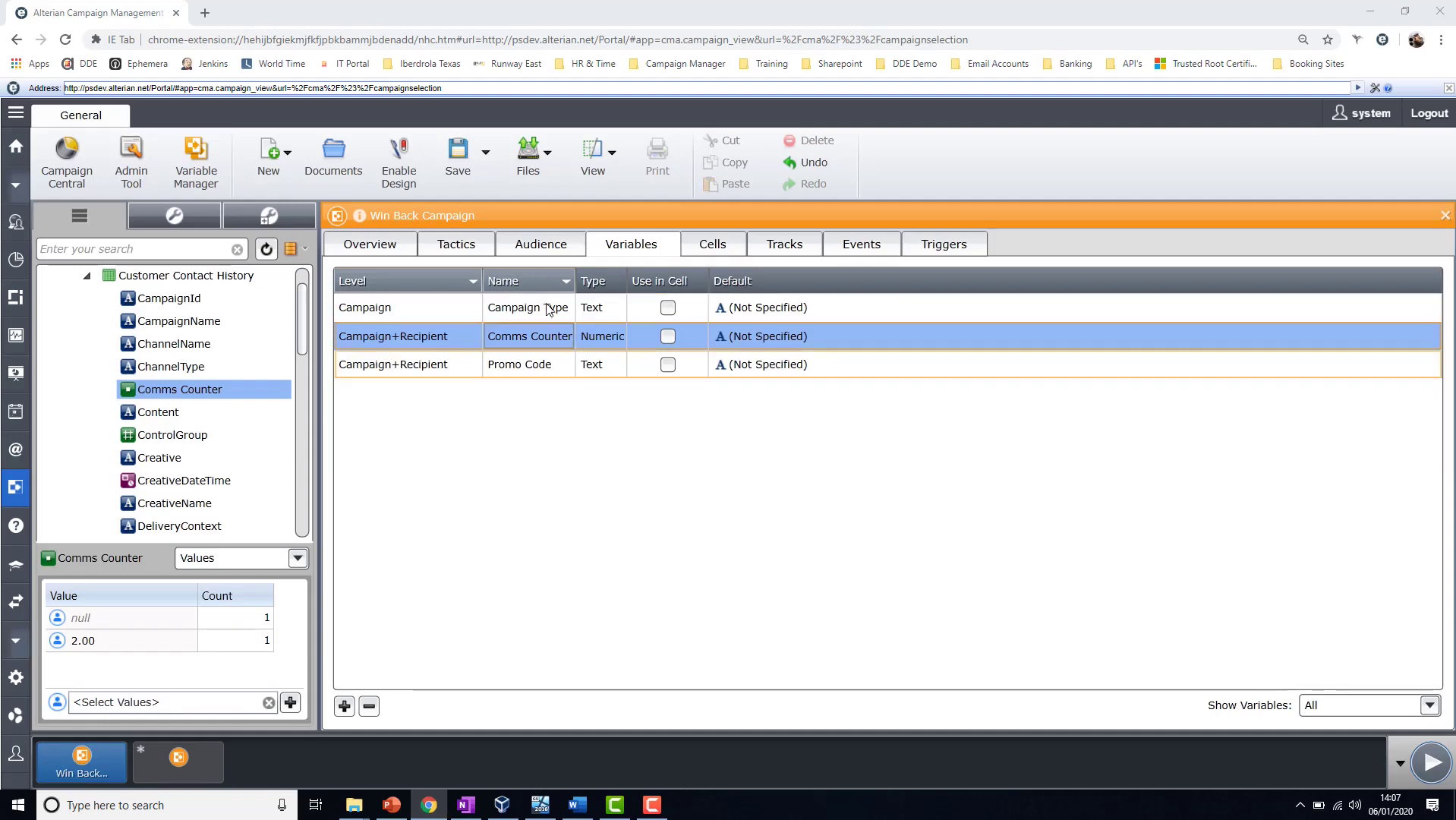
pyautogui.doubleClick(535, 335)
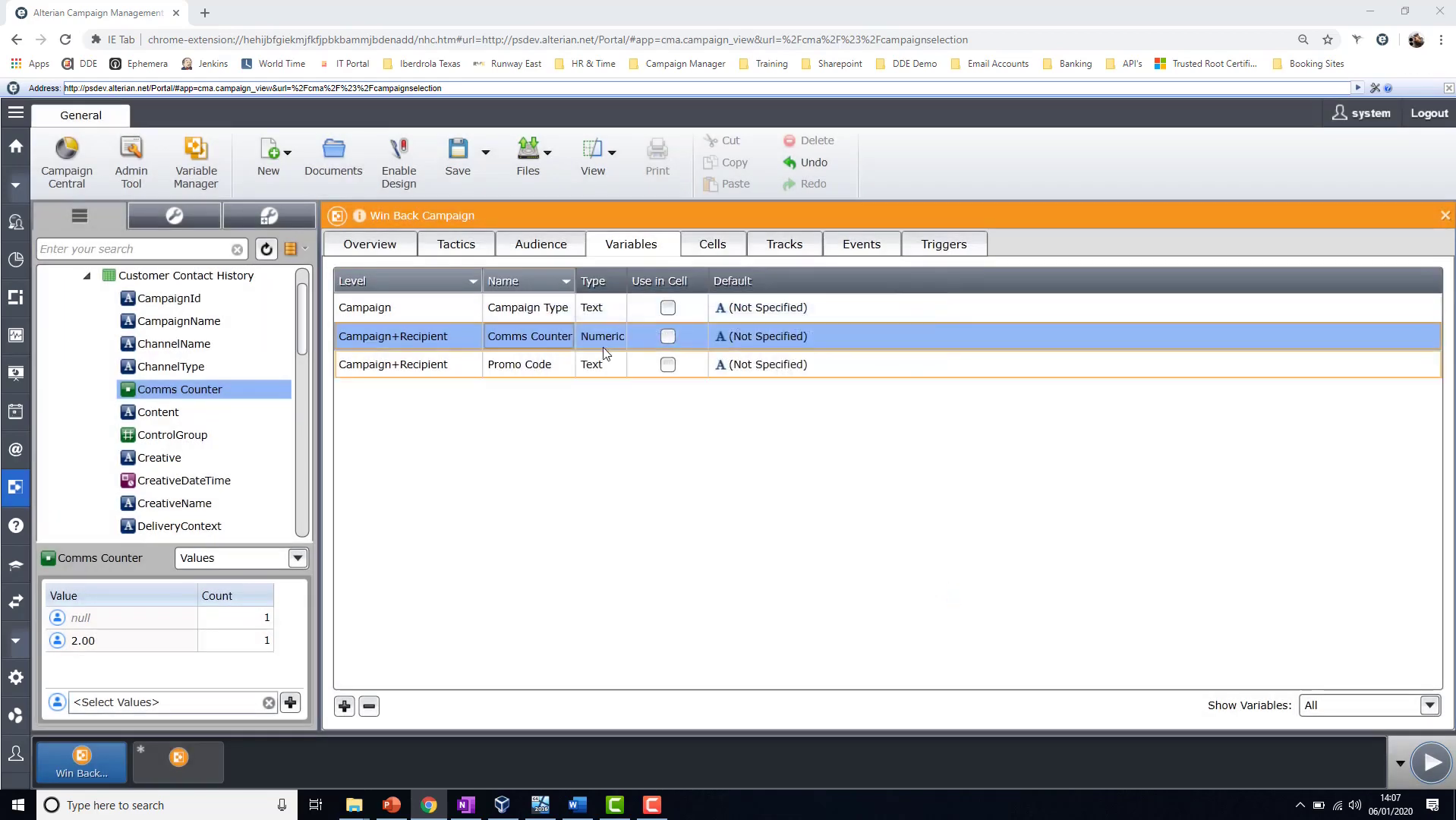
pyautogui.click(196, 163)
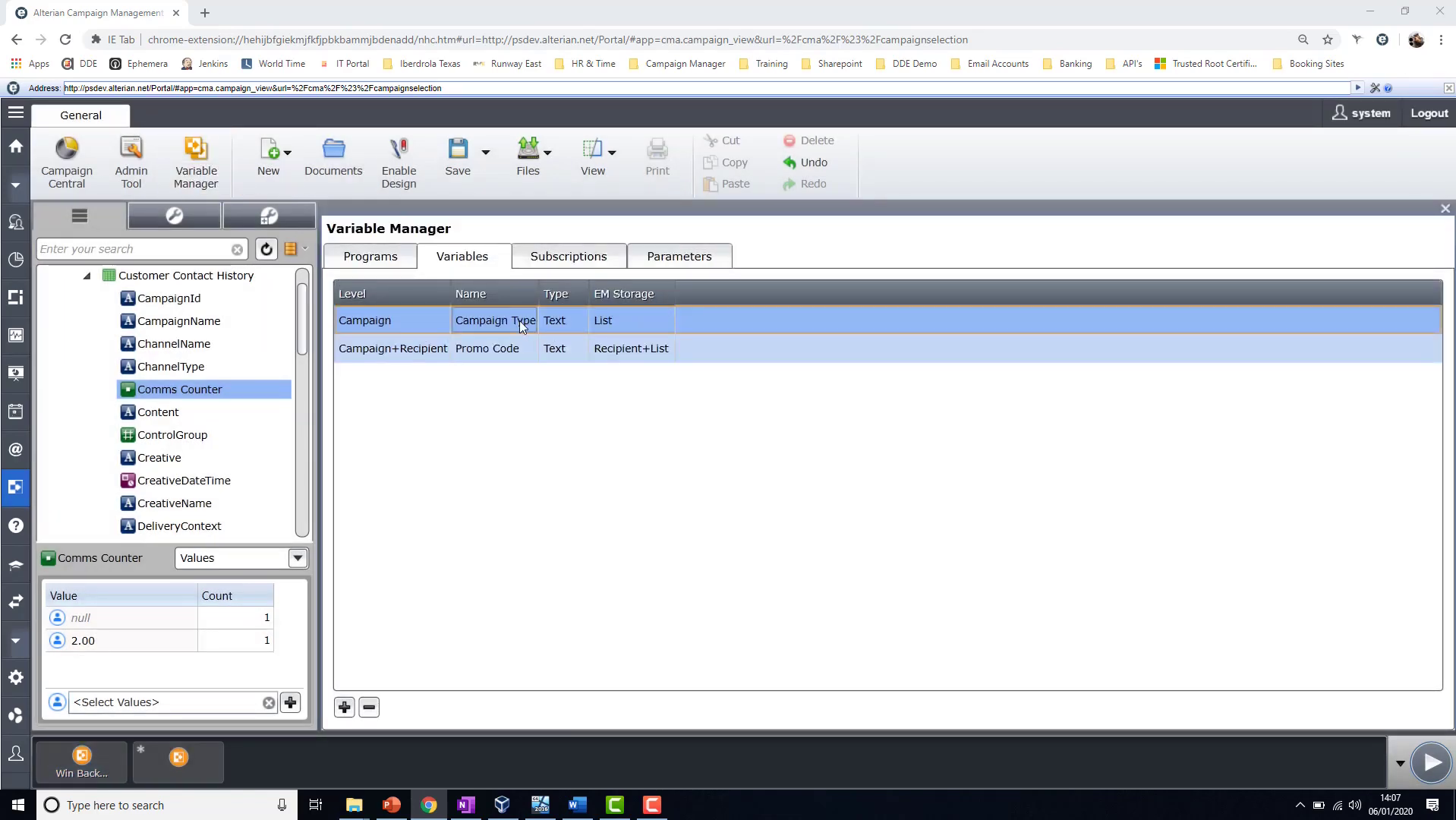
pyautogui.doubleClick(518, 321)
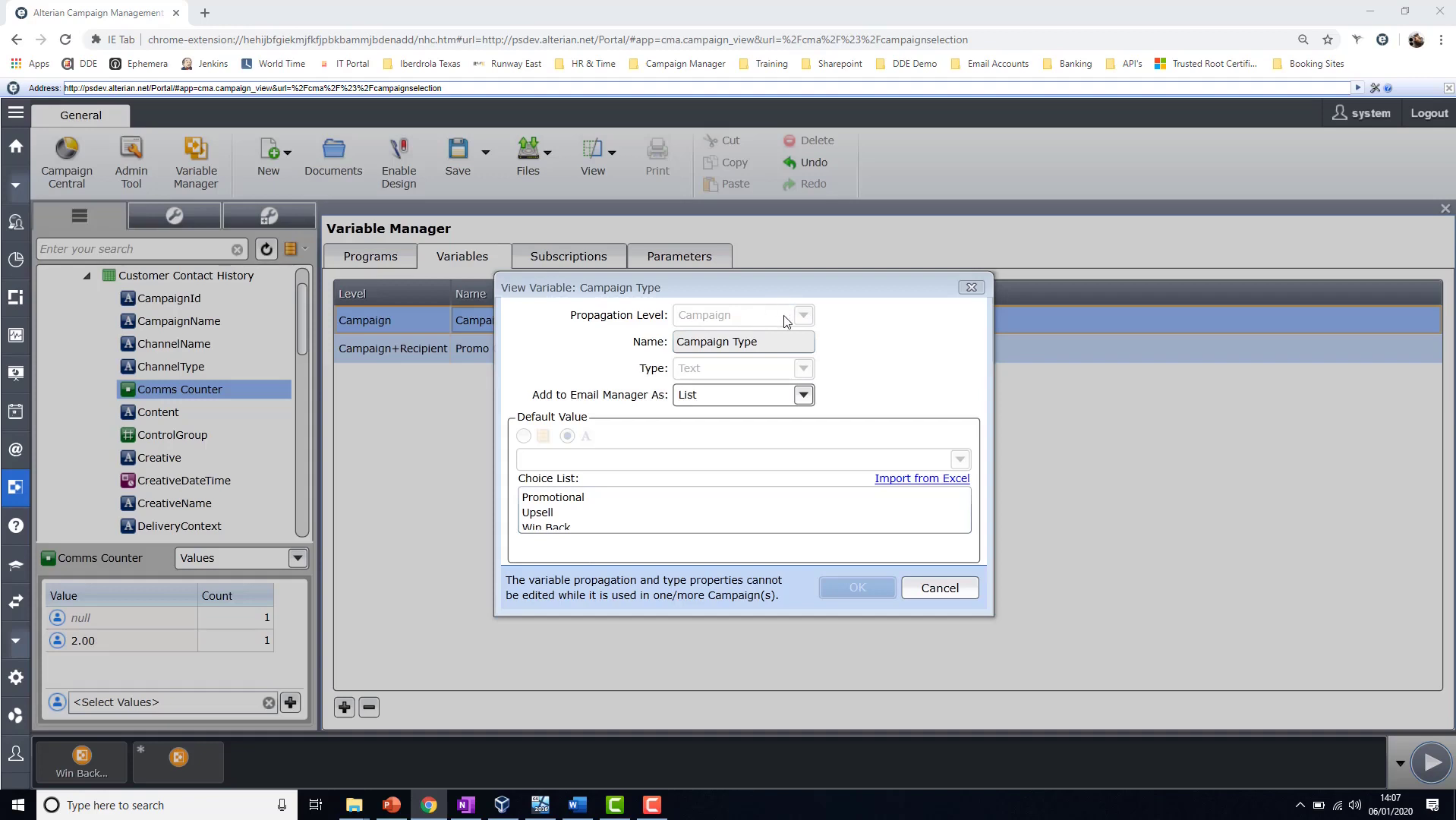
pyautogui.click(614, 510)
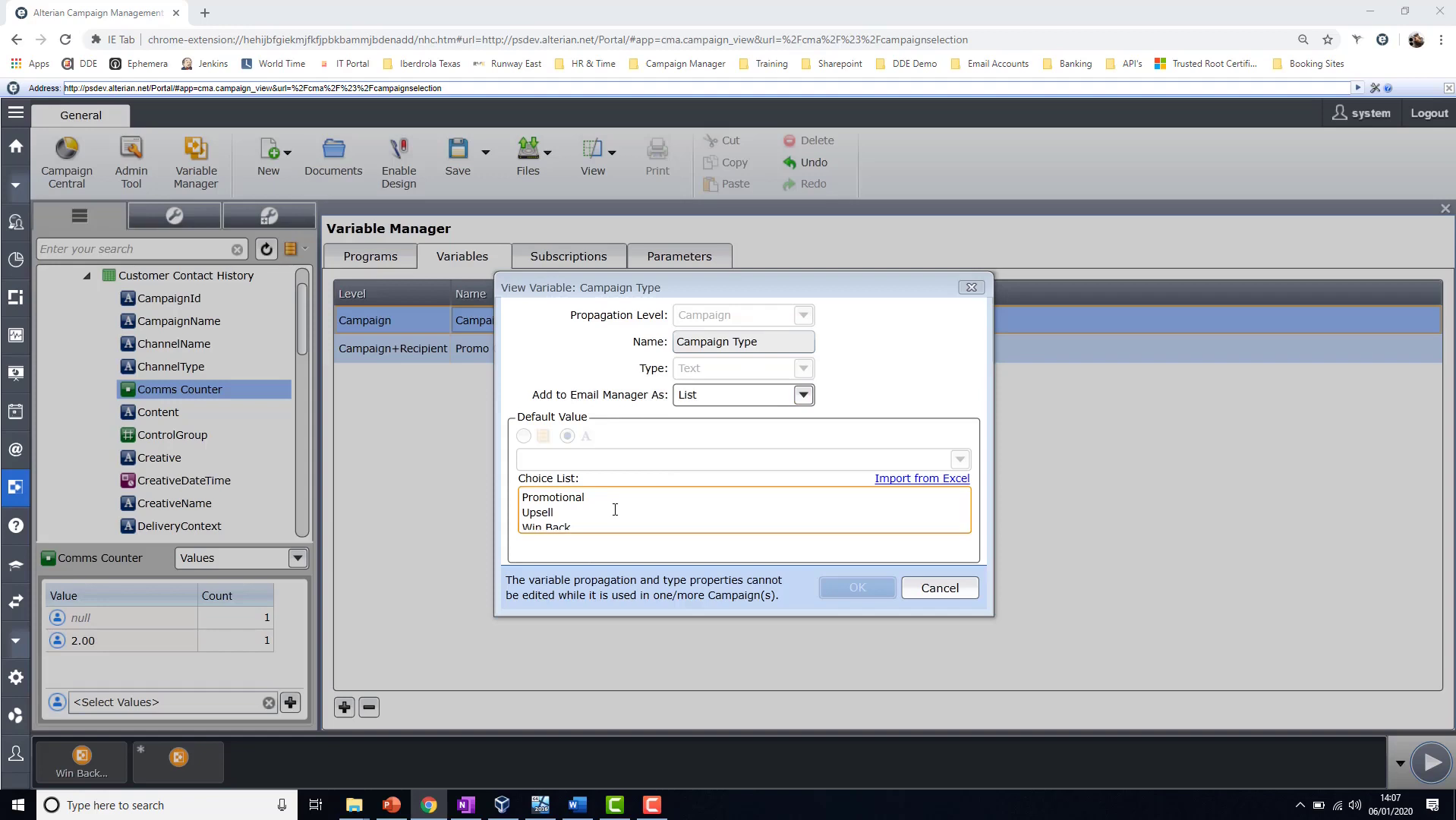
pyautogui.click(911, 587)
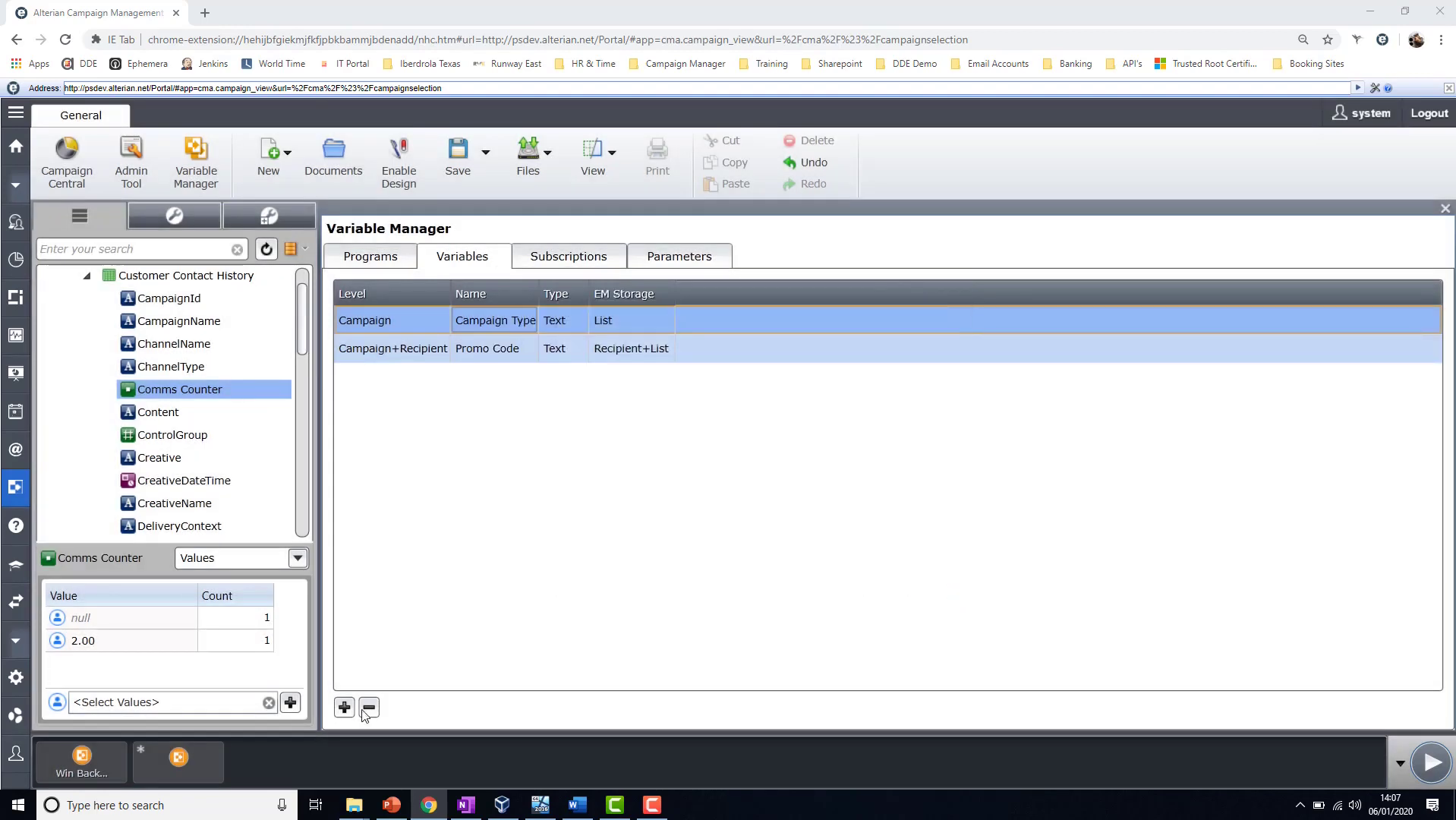
# - Expand the Set Campaign Type action in the Win Back Campaign's Start track to examine its variable and value settings
pyautogui.click(83, 762)
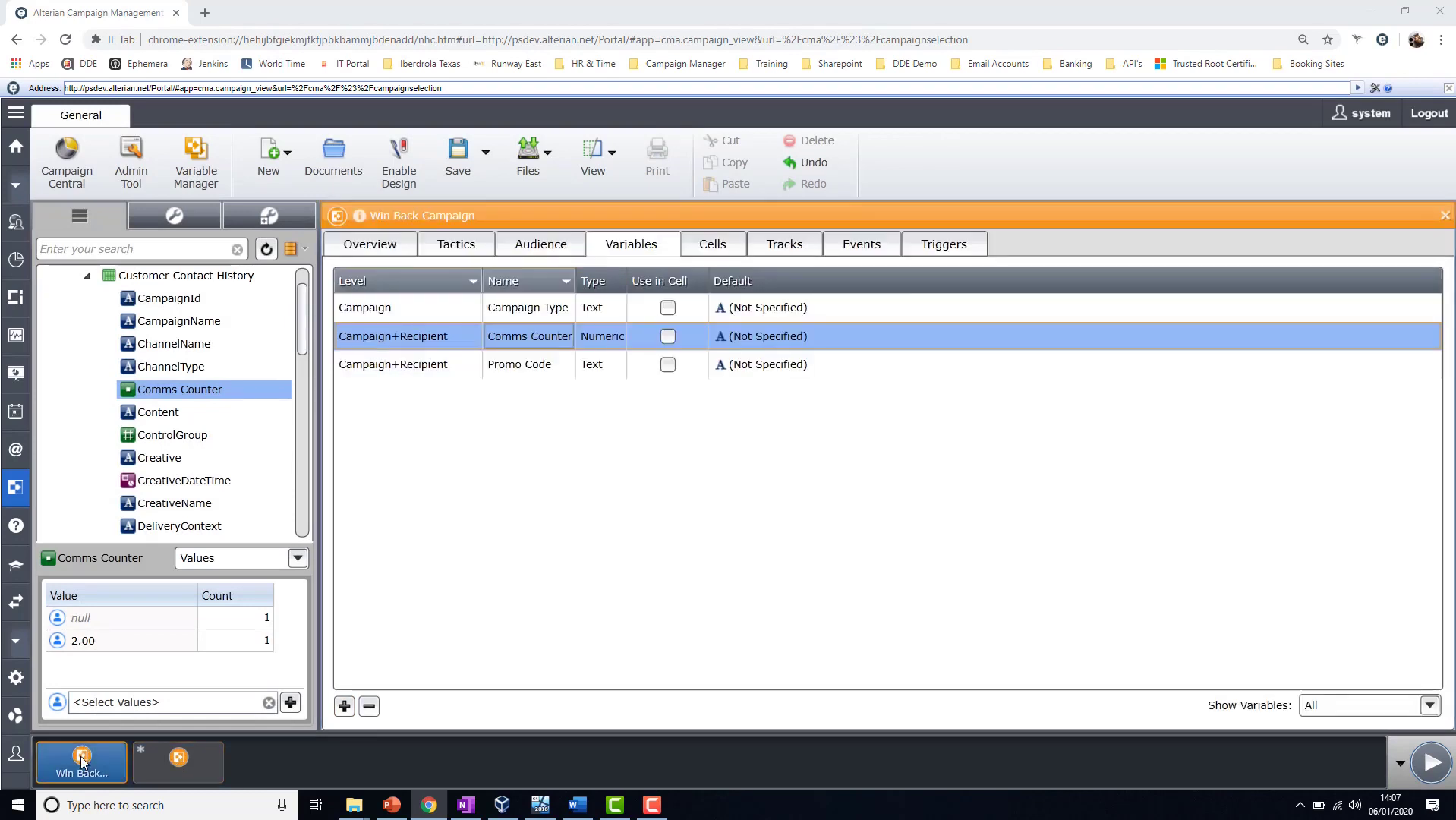
pyautogui.click(797, 248)
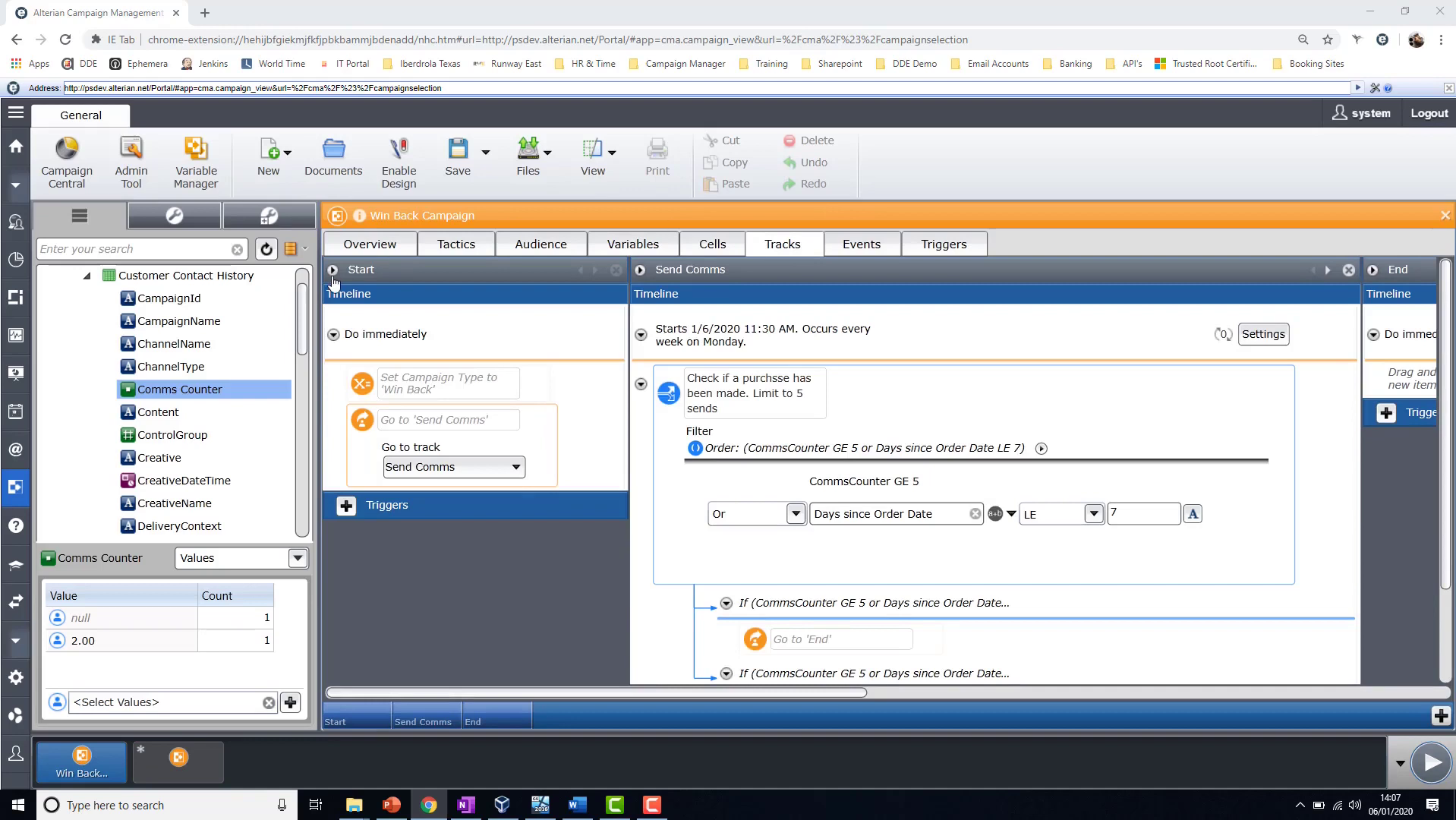
pyautogui.moveTo(432, 349)
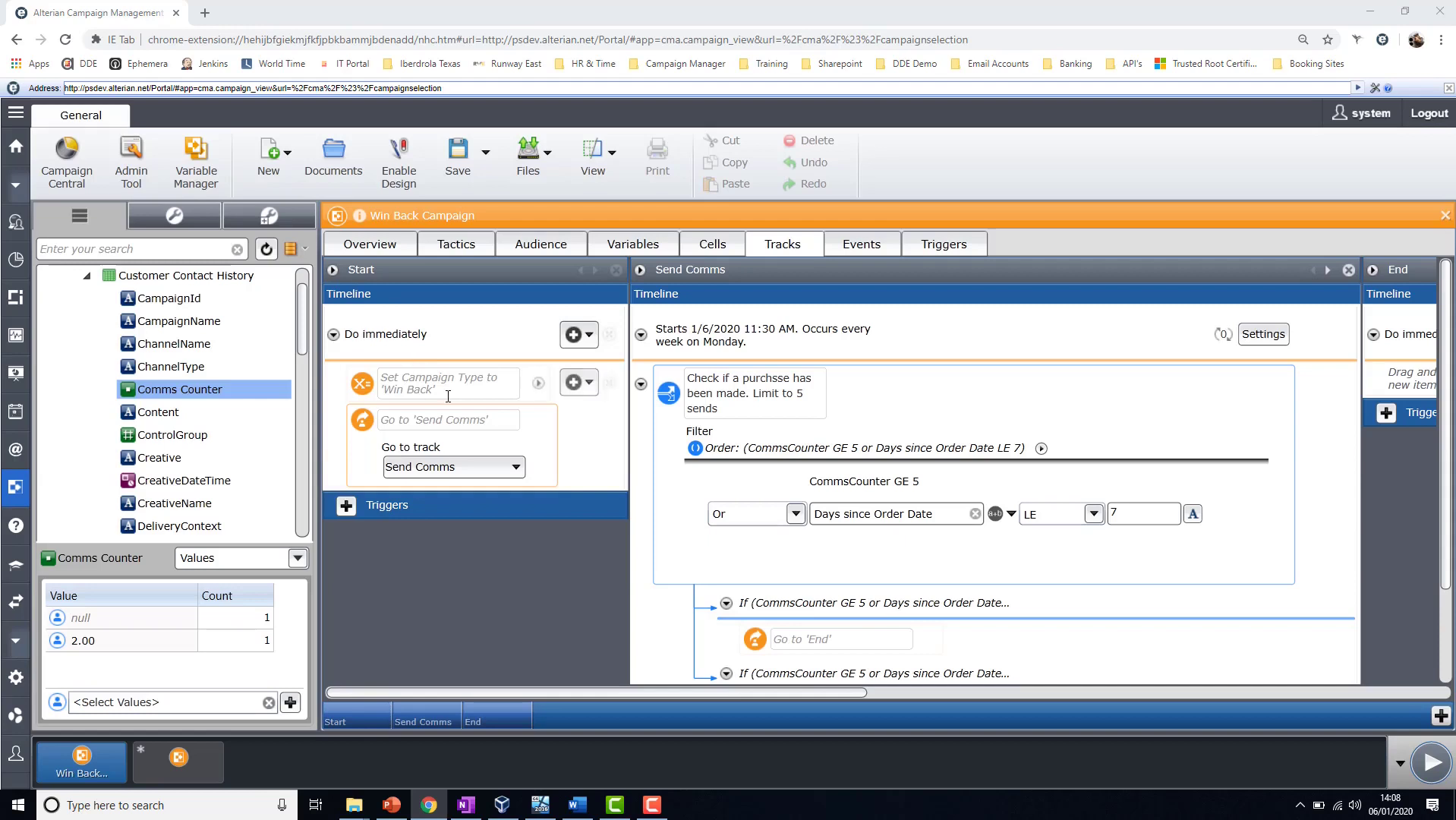
pyautogui.click(539, 384)
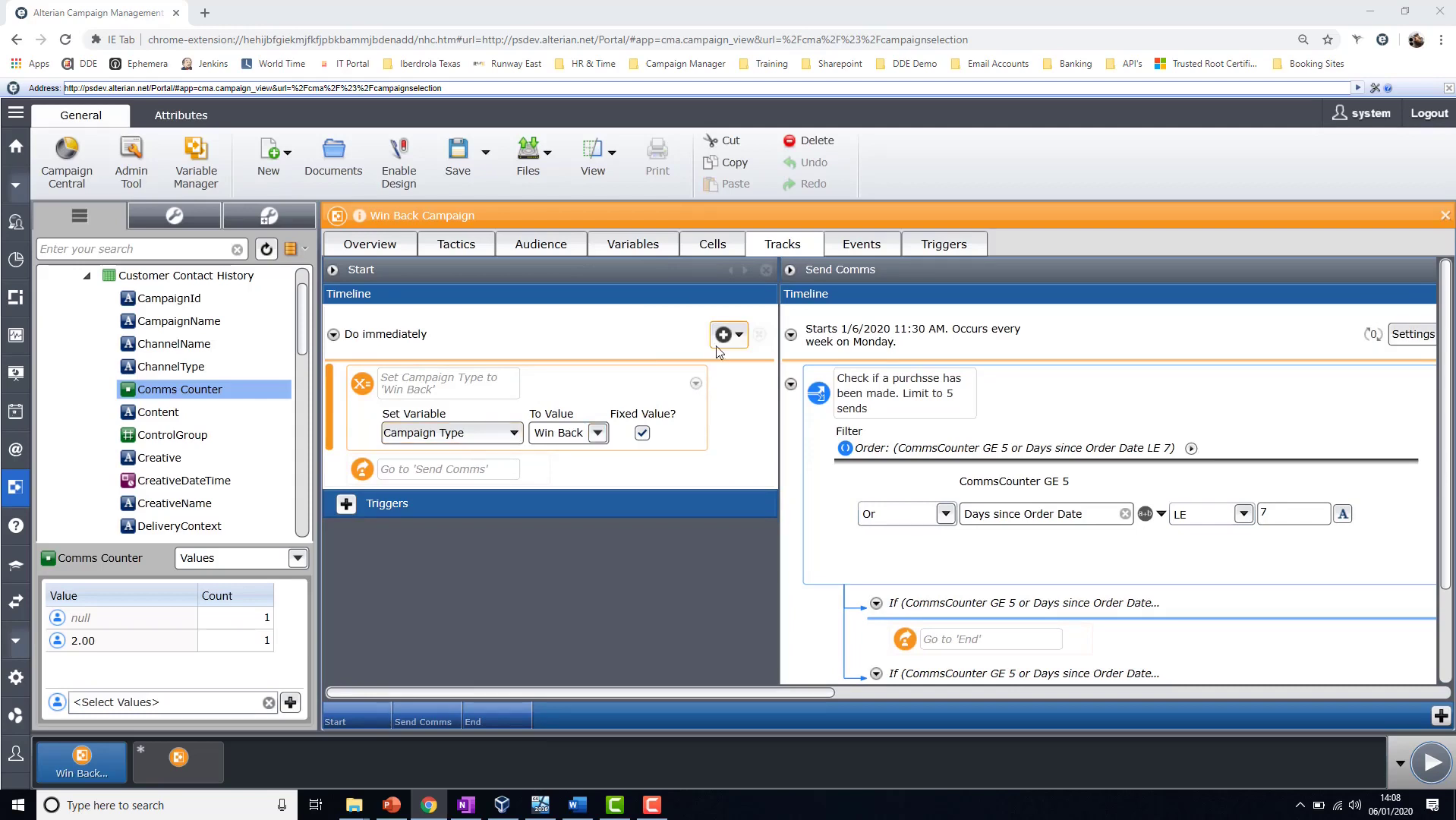
pyautogui.moveTo(736, 388)
pyautogui.moveTo(480, 480)
# - Examine the Update Comms Counter action in the Send Comms track, and collapse the purchase check branches
pyautogui.click(416, 721)
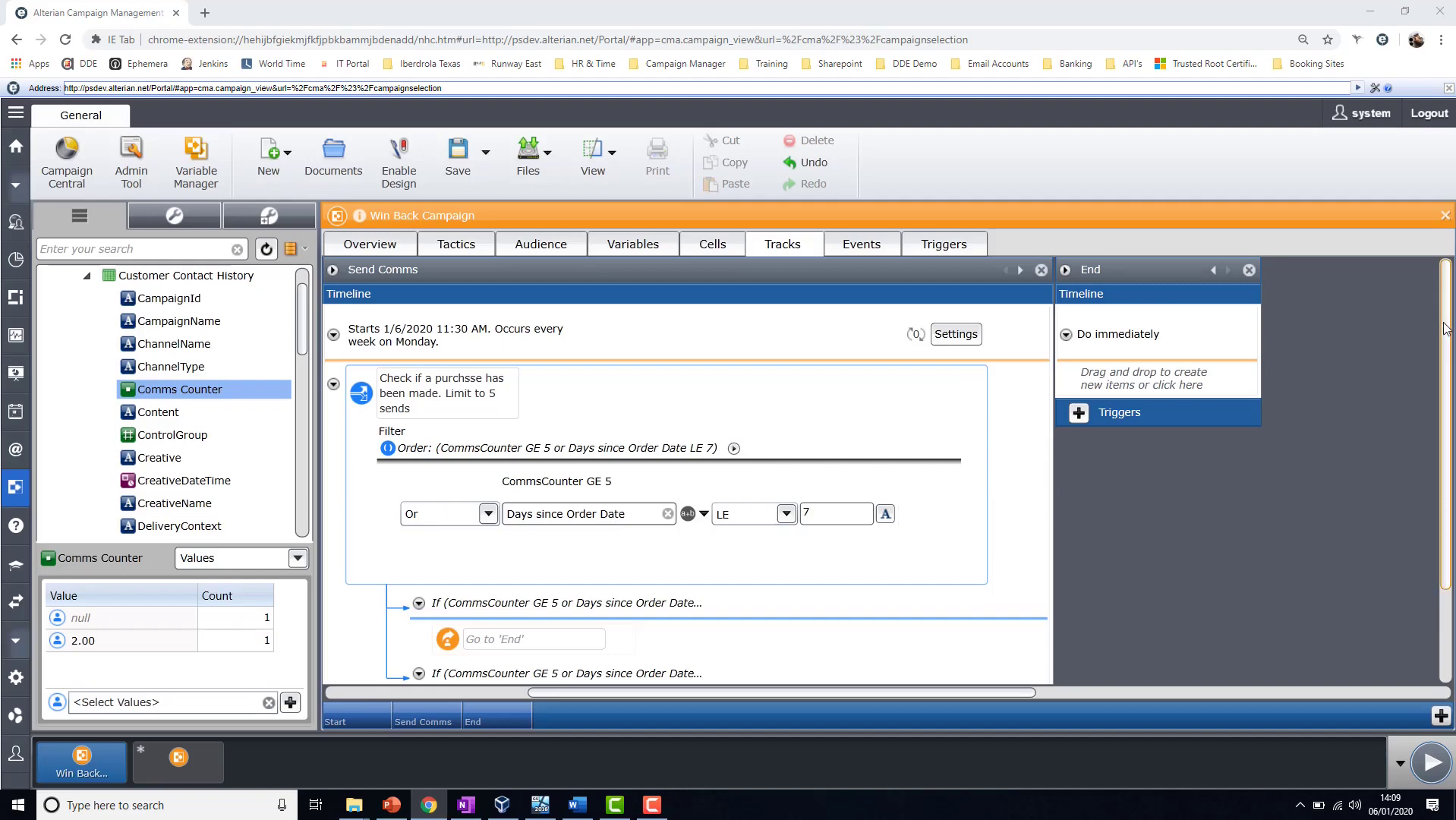
pyautogui.moveTo(1445, 328); pyautogui.dragTo(1446, 361)
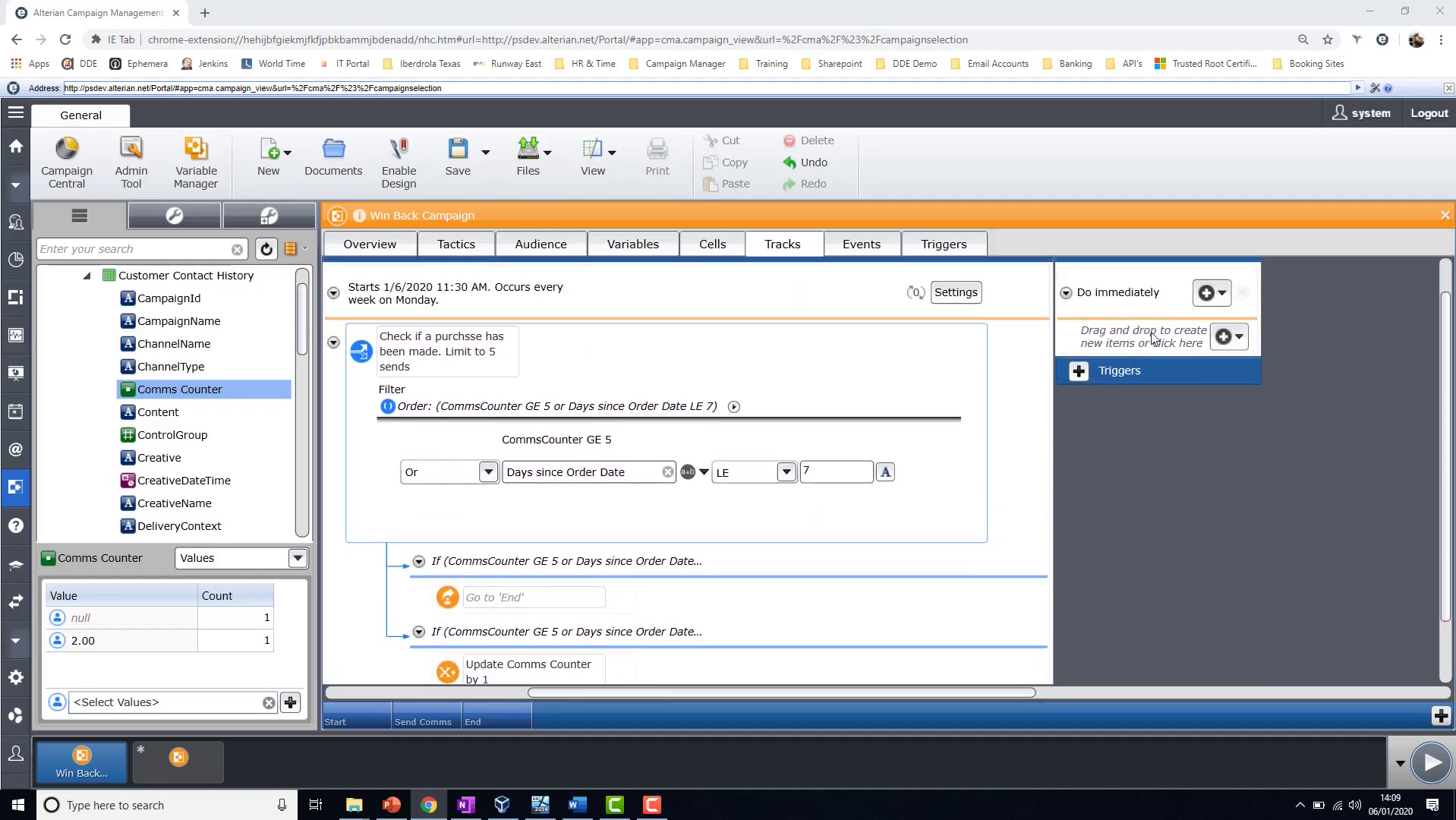
pyautogui.moveTo(1449, 369); pyautogui.dragTo(1449, 425)
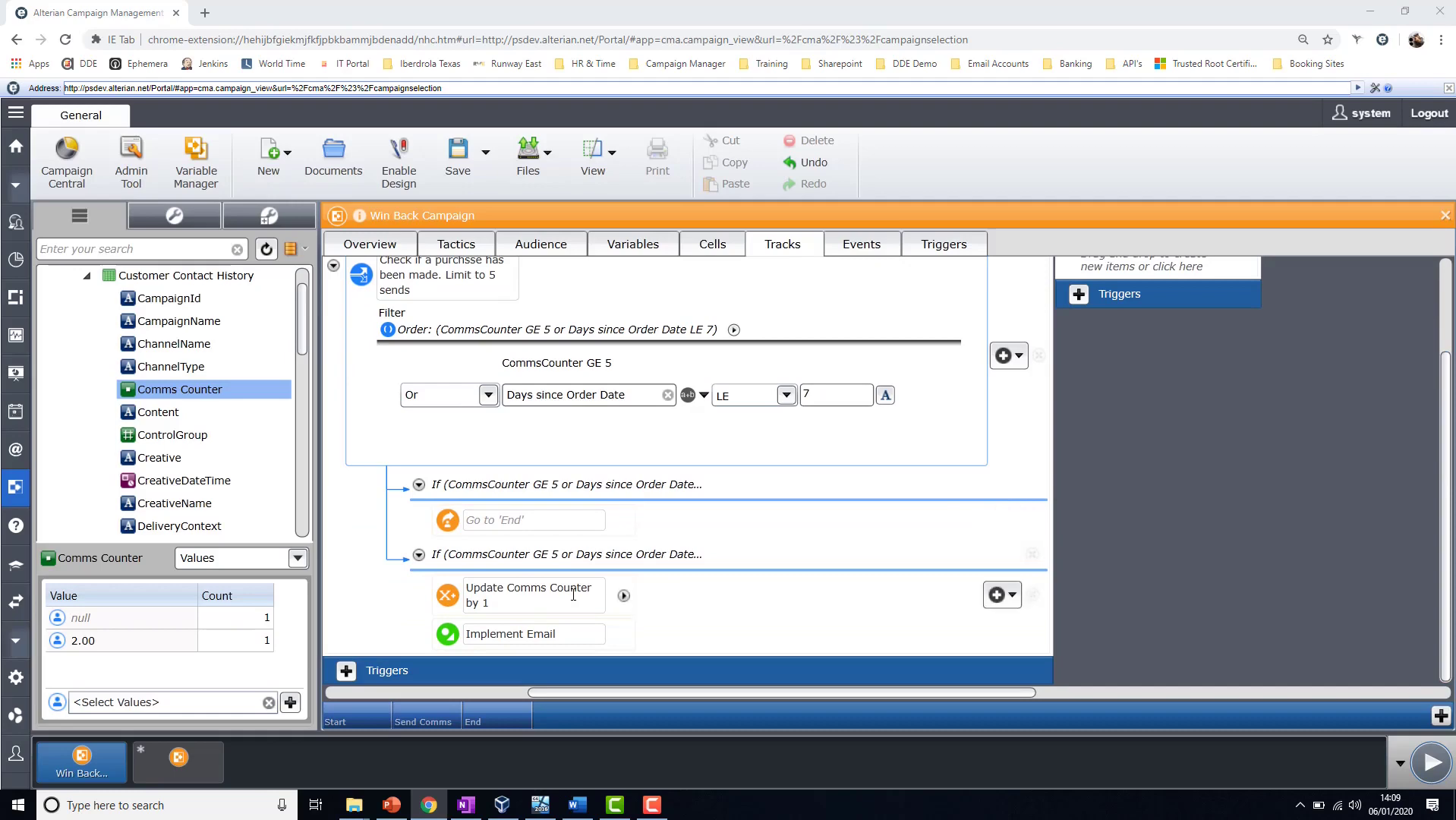
pyautogui.click(624, 596)
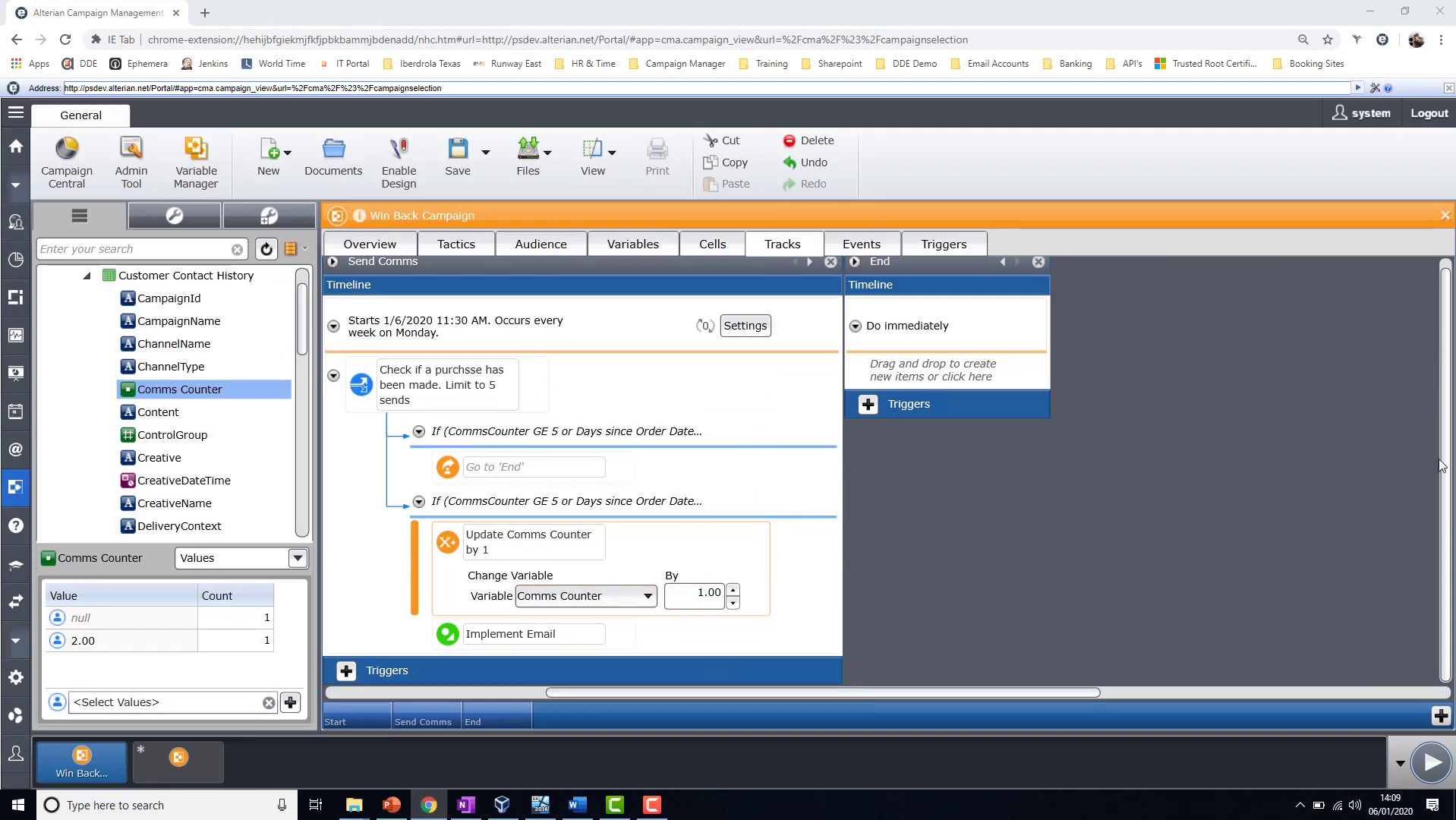
pyautogui.scroll(1, 1446, 455)
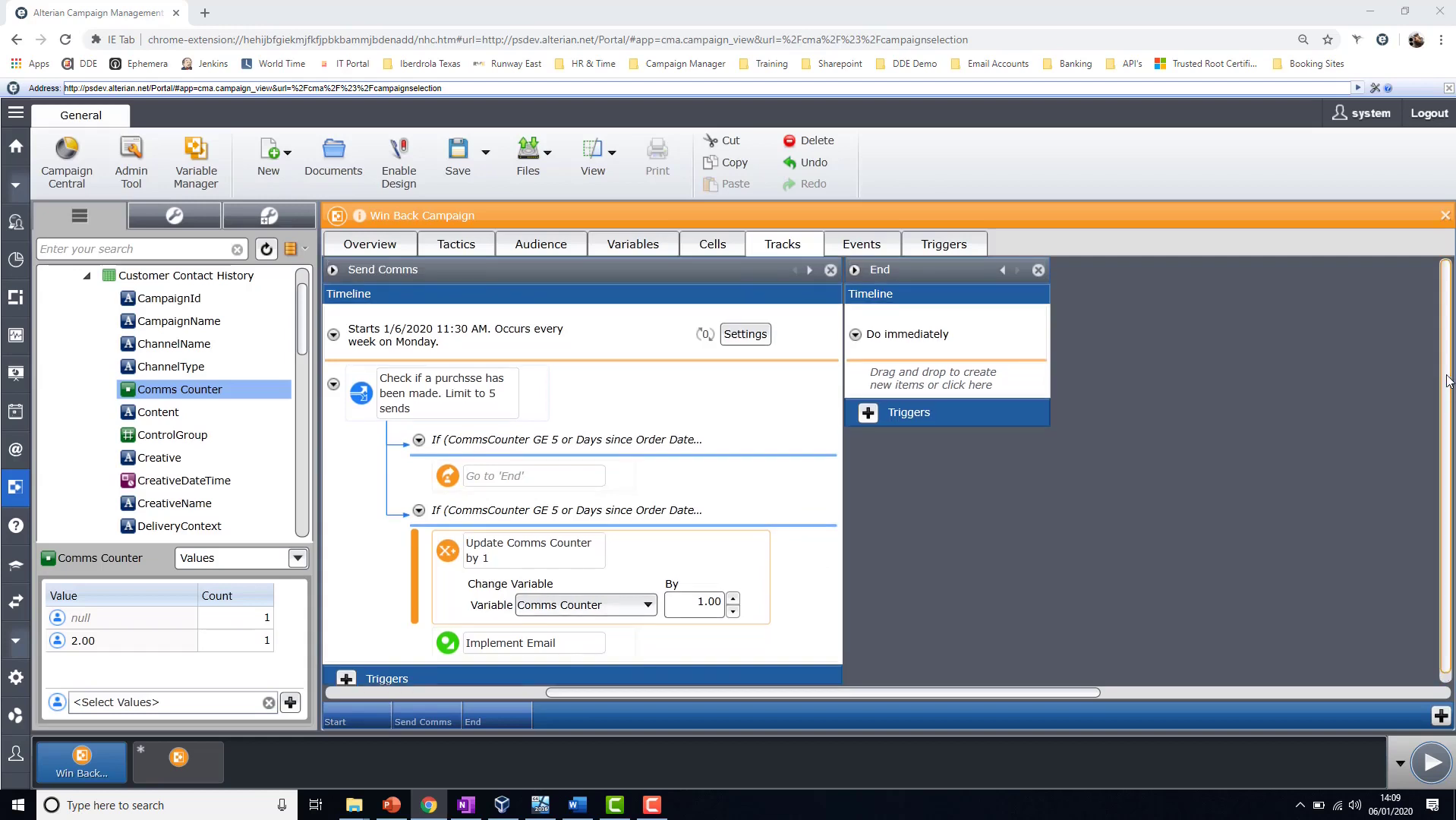
pyautogui.click(333, 387)
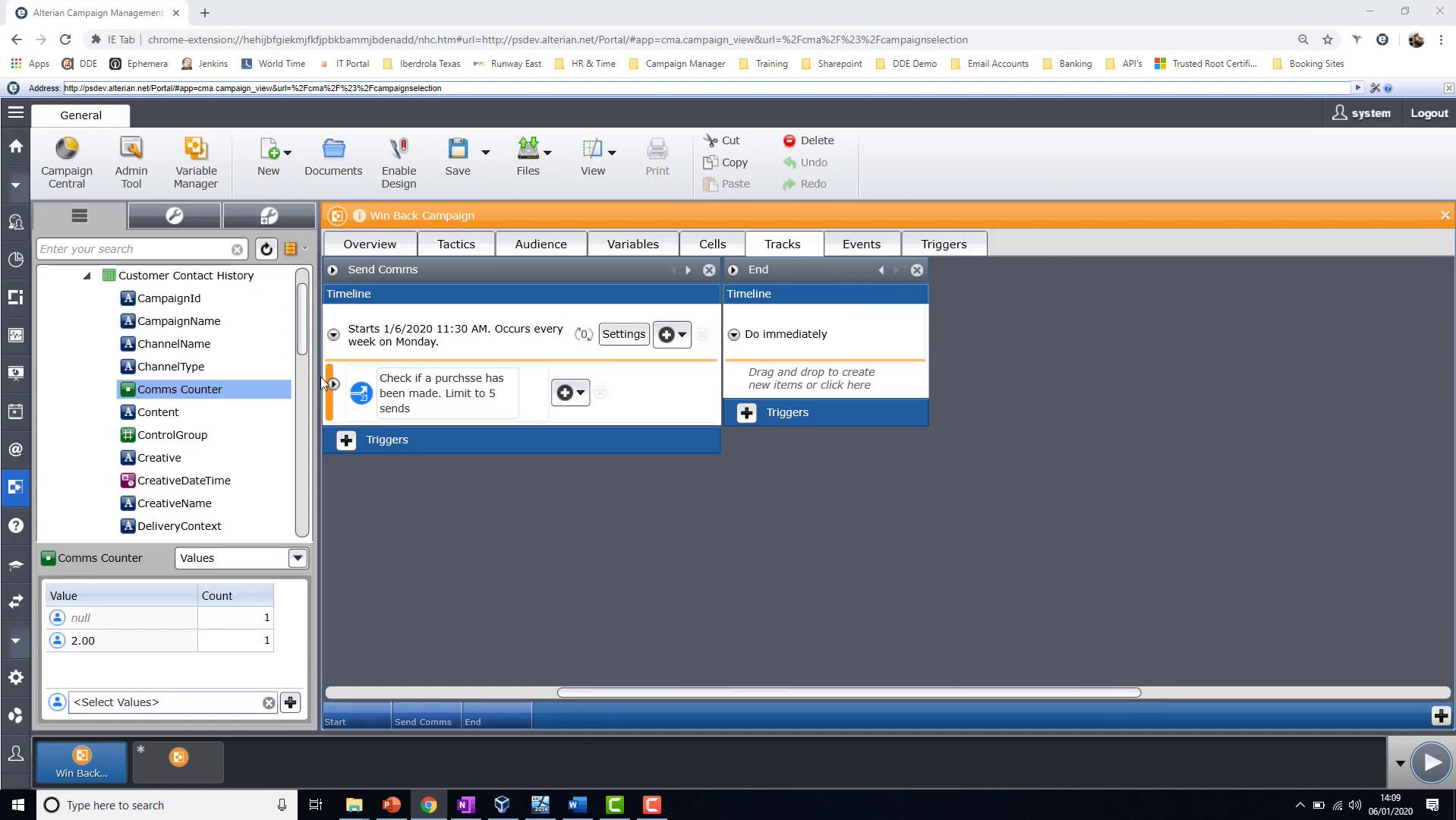
# - Select the Comms Counter column under Customer Contact History to examine its stored values
pyautogui.moveTo(301, 335); pyautogui.dragTo(305, 317)
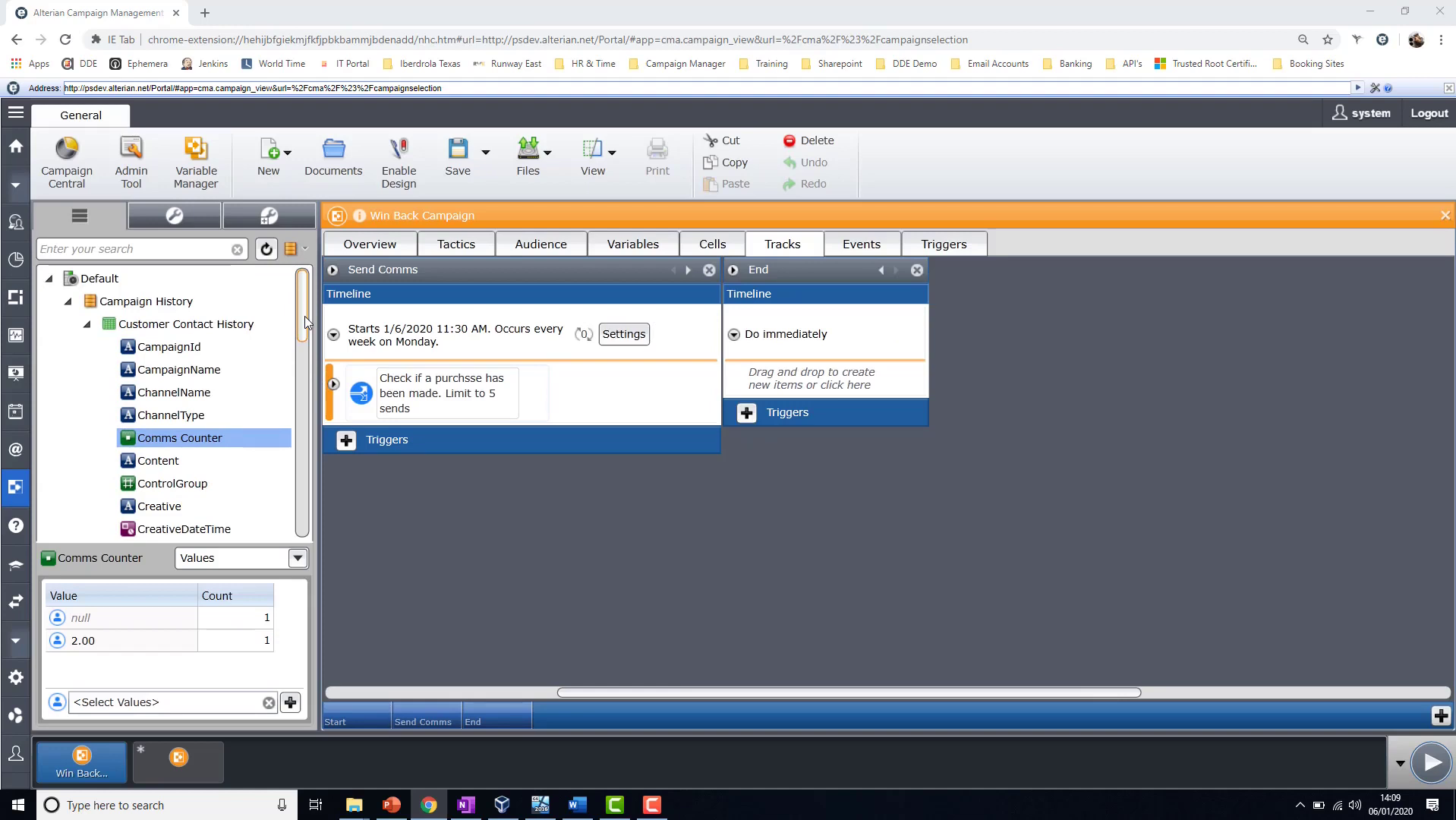
pyautogui.click(171, 426)
pyautogui.click(169, 442)
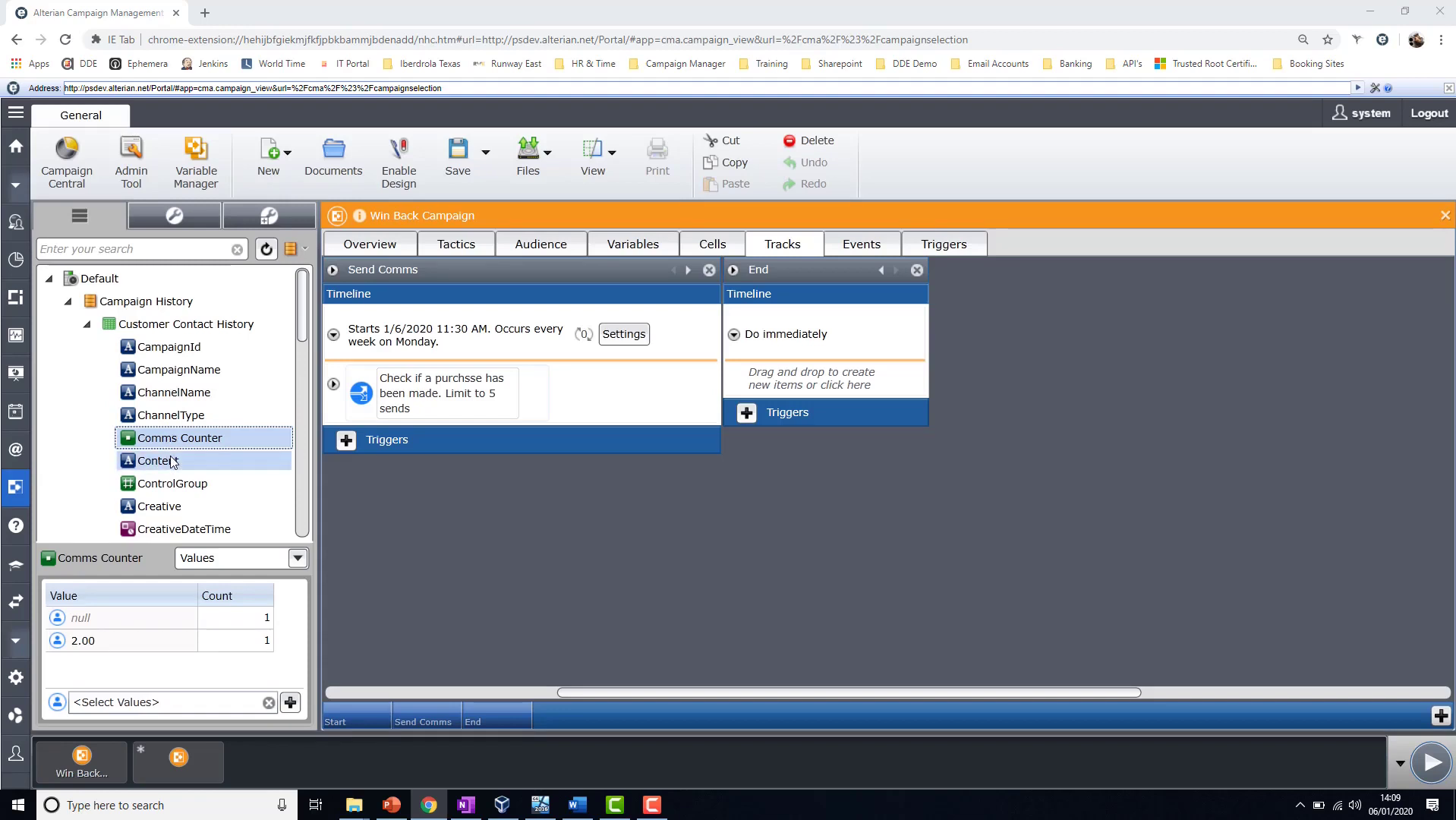
pyautogui.click(173, 462)
pyautogui.click(173, 442)
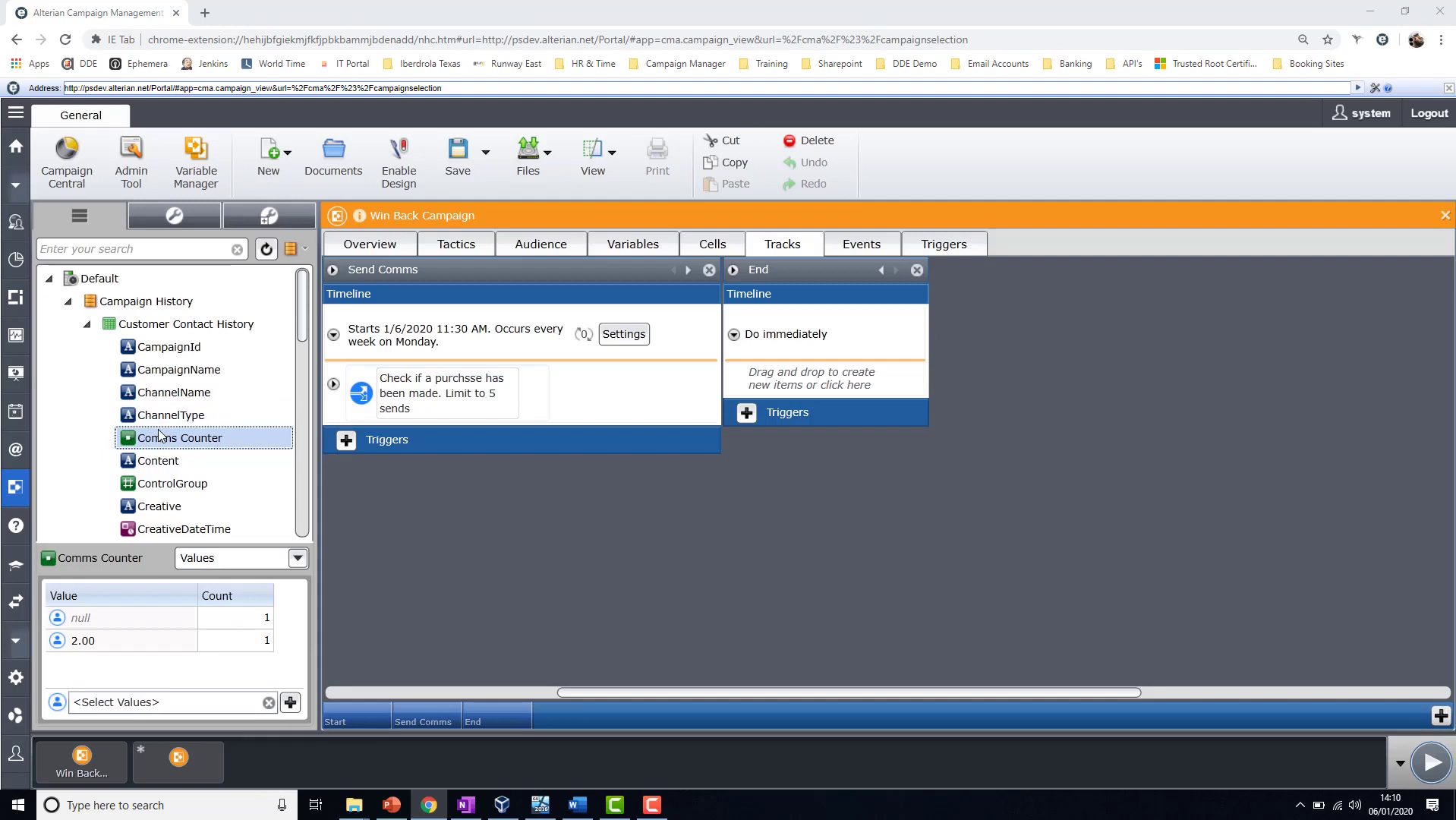
# - Collapse Customer Contact History and view the values of the CampaignCategory and Campaign Type columns under Master Campaign
pyautogui.click(87, 325)
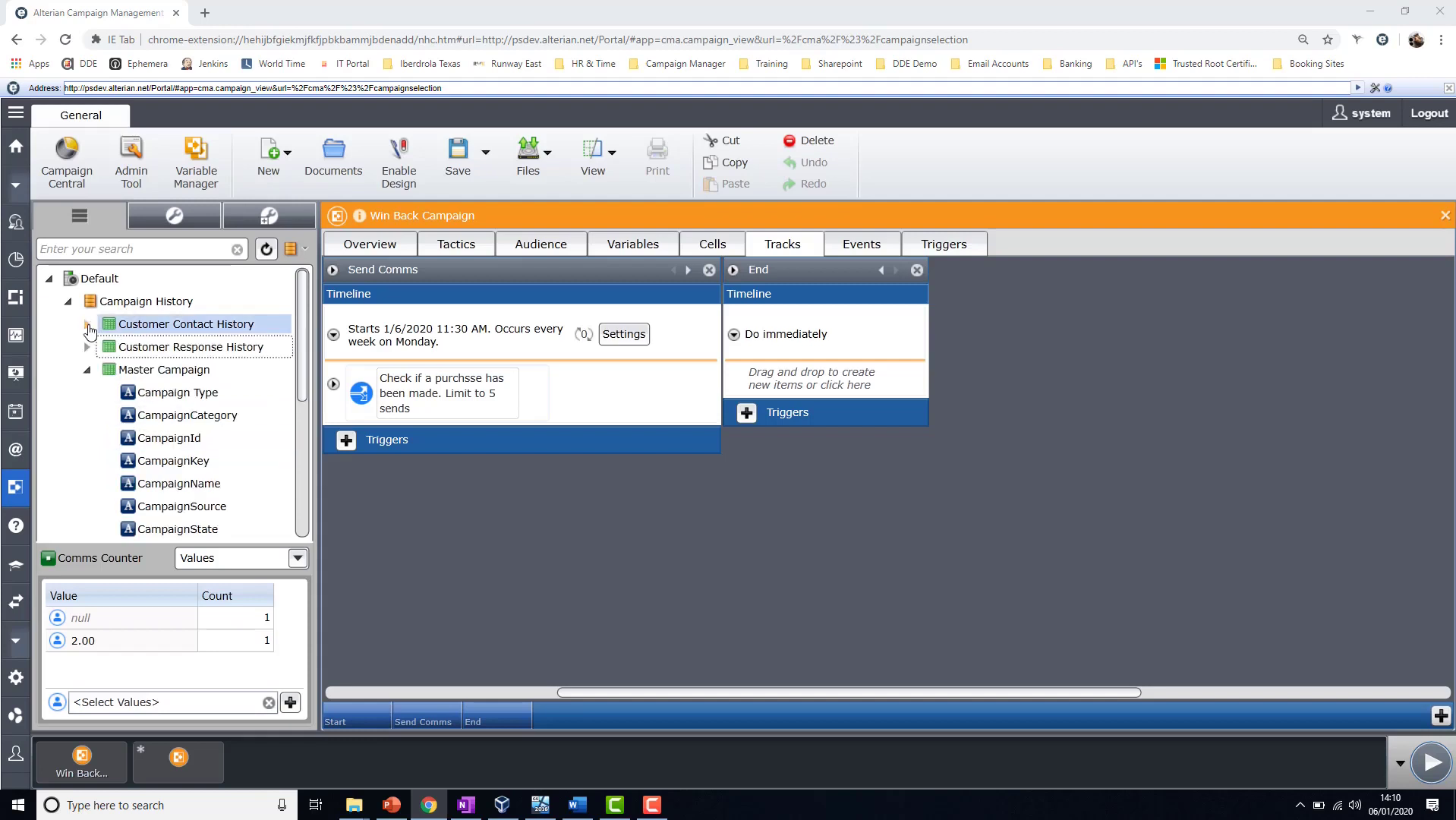
pyautogui.click(163, 422)
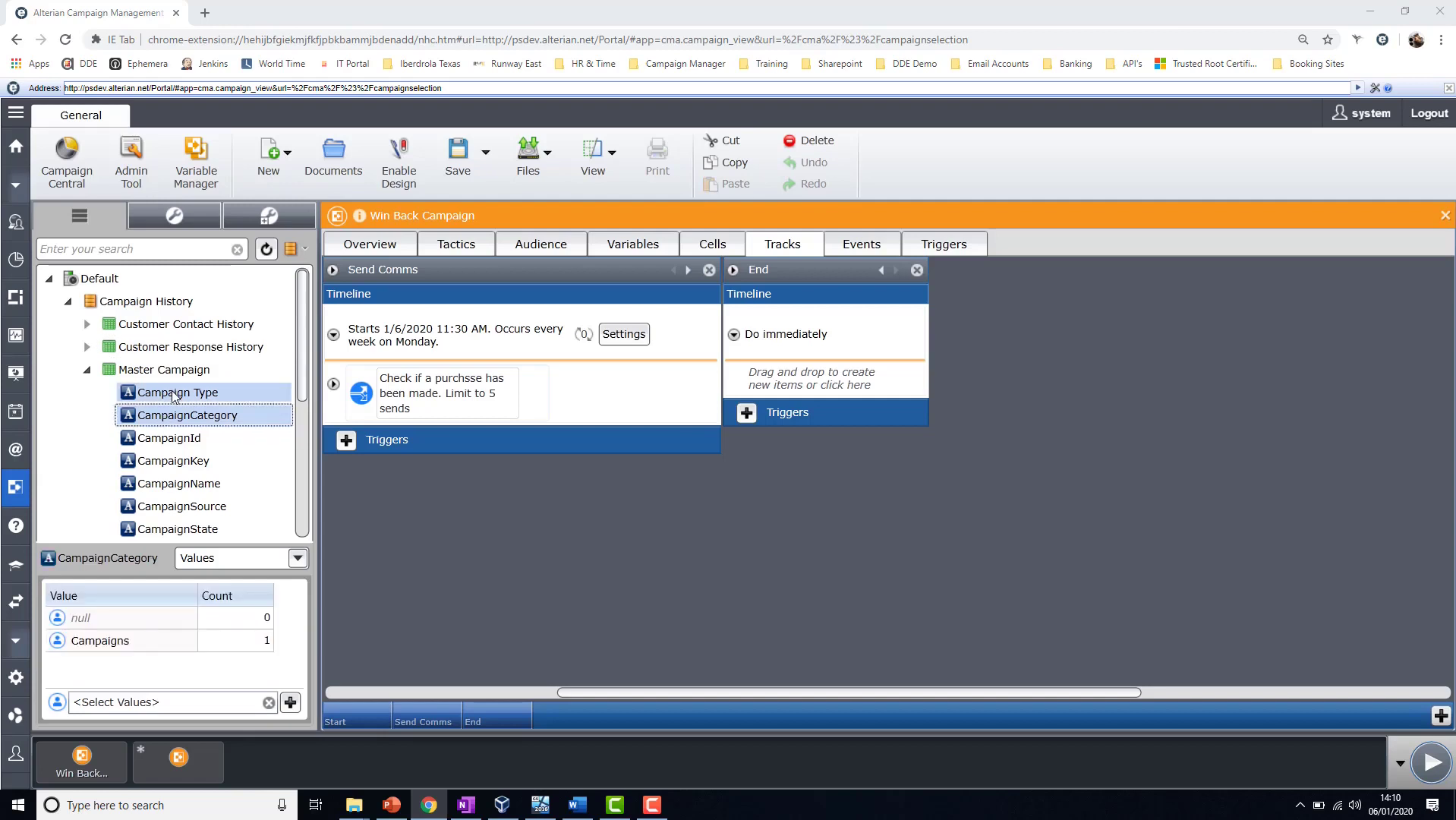
pyautogui.click(174, 393)
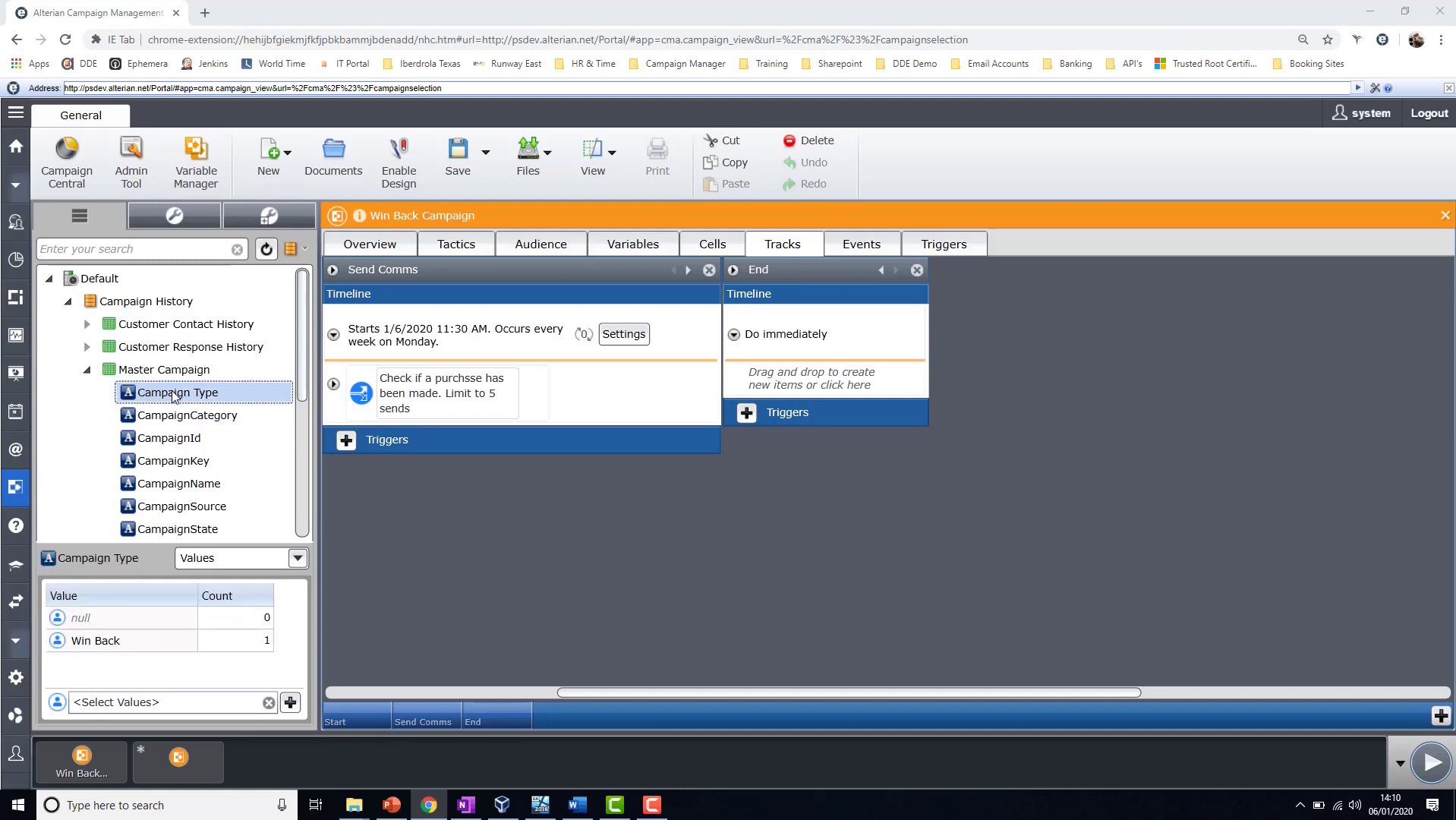